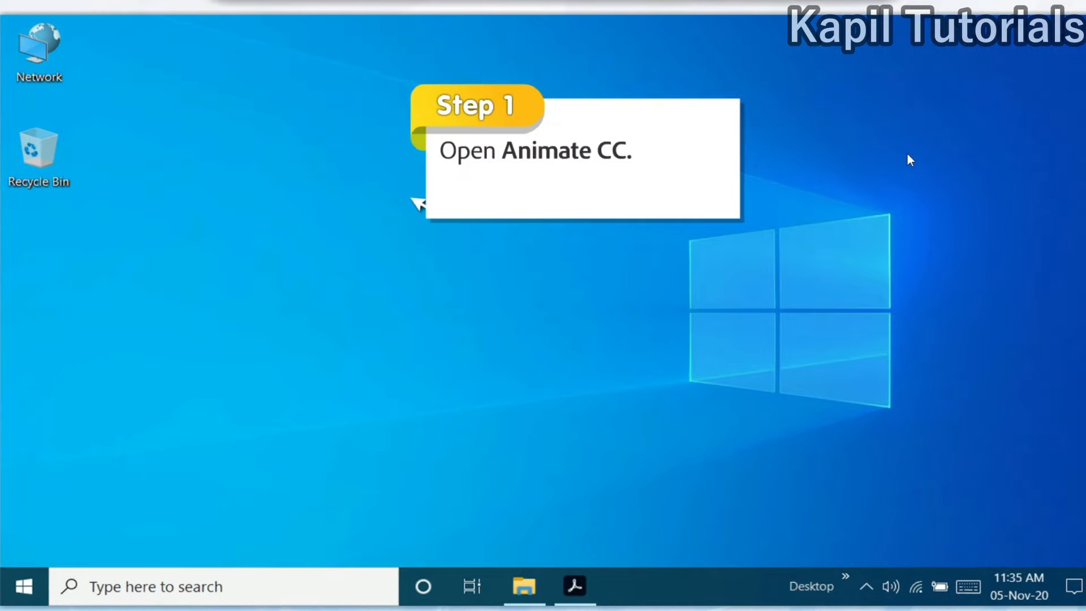
Step: Open Adobe Animate and create a new ActionScript 3.0 document, 550 by 400 px at 24 fps
key("super")
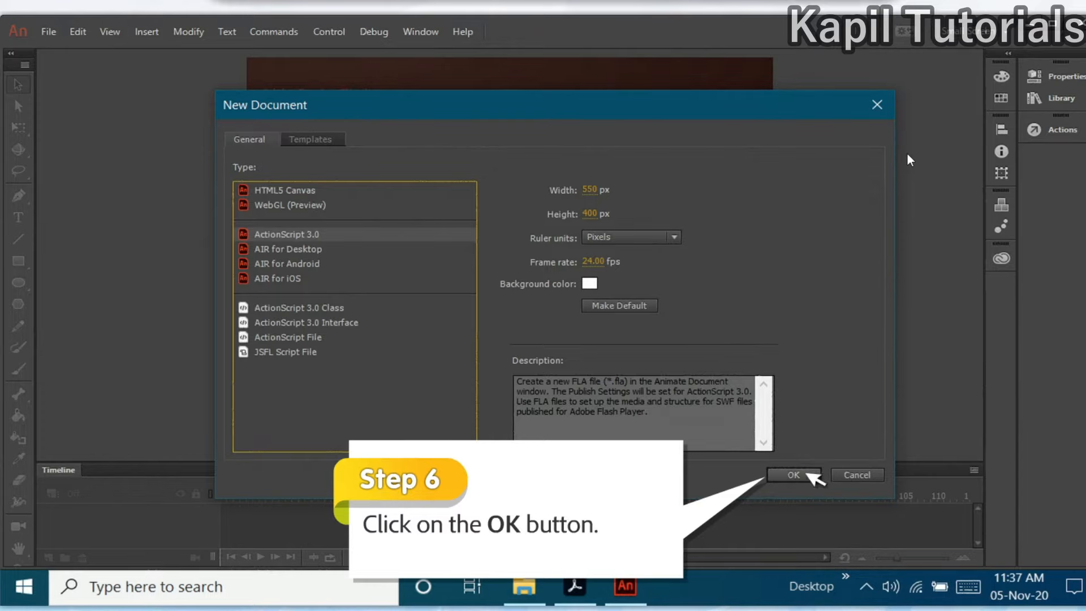
left_click(807, 475)
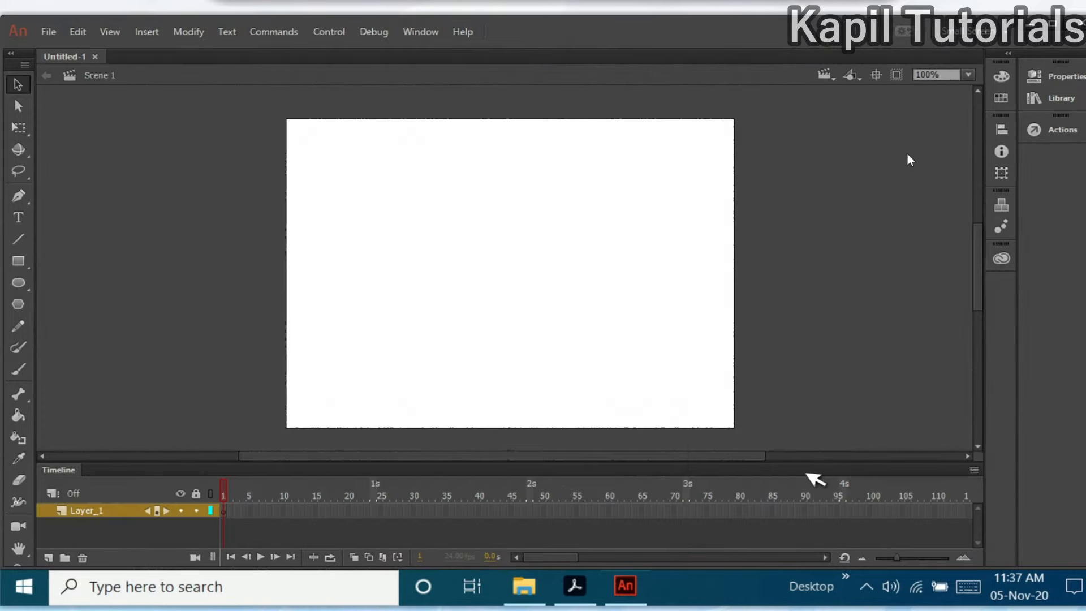
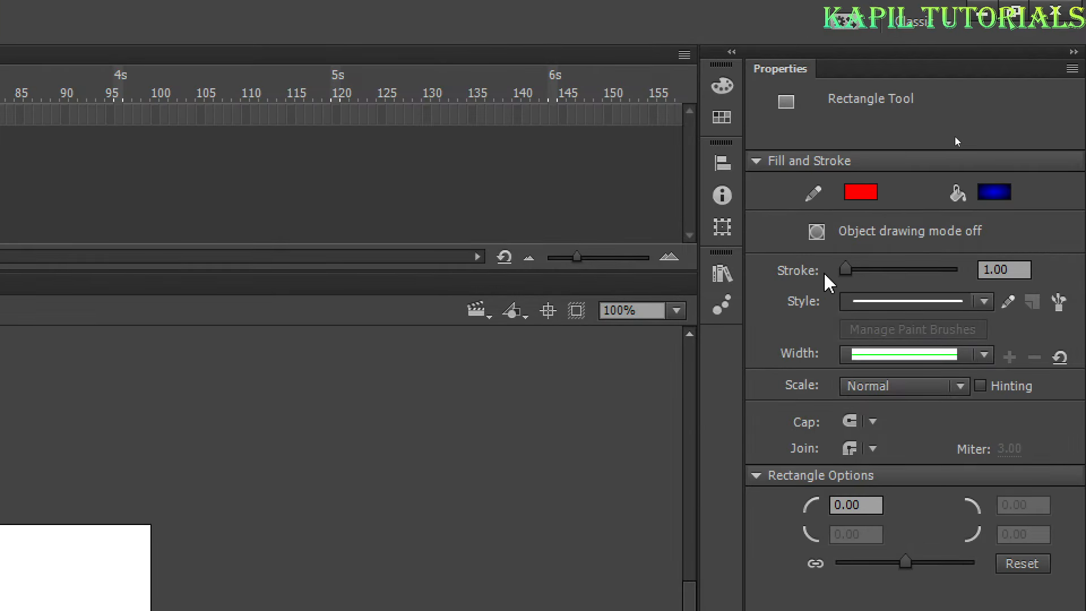
Step: Set the Rectangle tool's stroke to 5 and draw a red-outlined, blue-gradient rectangle over the upper magenta shapes
left_click_drag(841, 271, 848, 273)
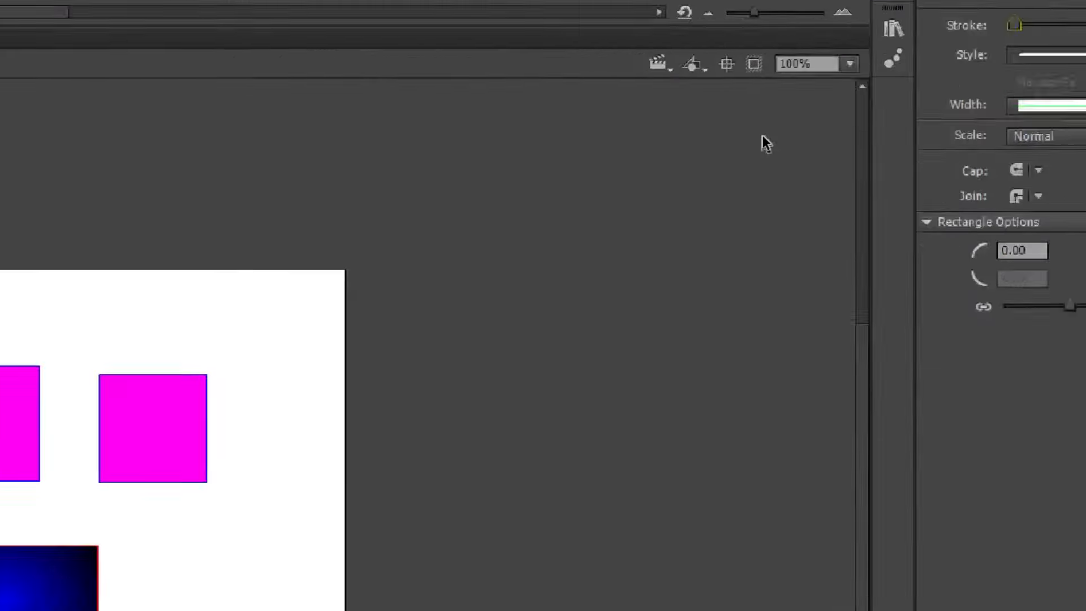
left_click_drag(155, 280, 311, 366)
left_click_drag(535, 346, 572, 369)
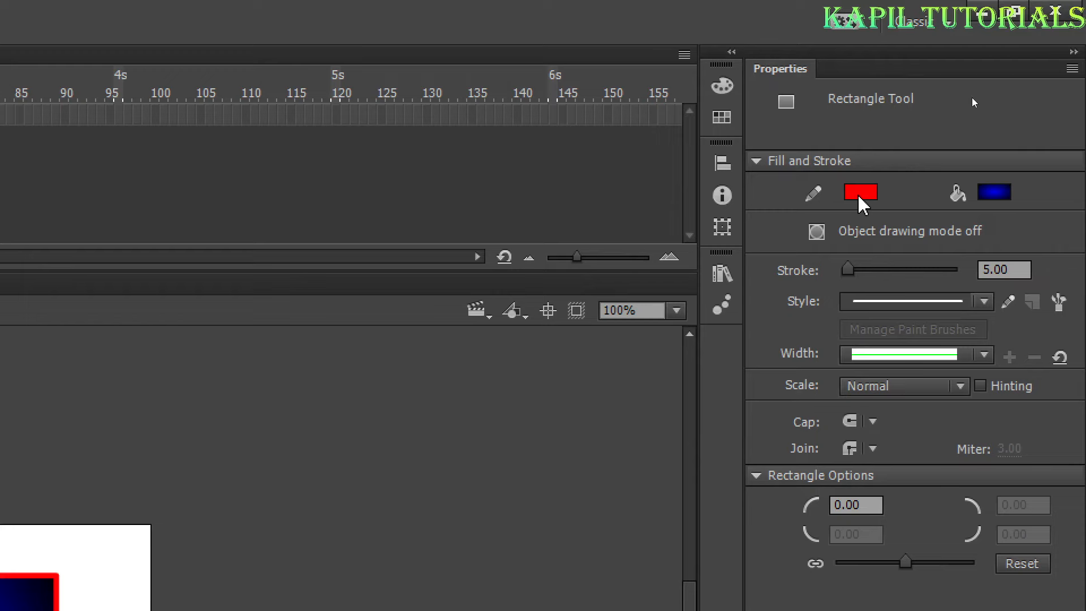
Step: Set the stroke to 21.15 and draw a large rectangle with a thick red outline covering most of the stage
left_click_drag(848, 272, 856, 272)
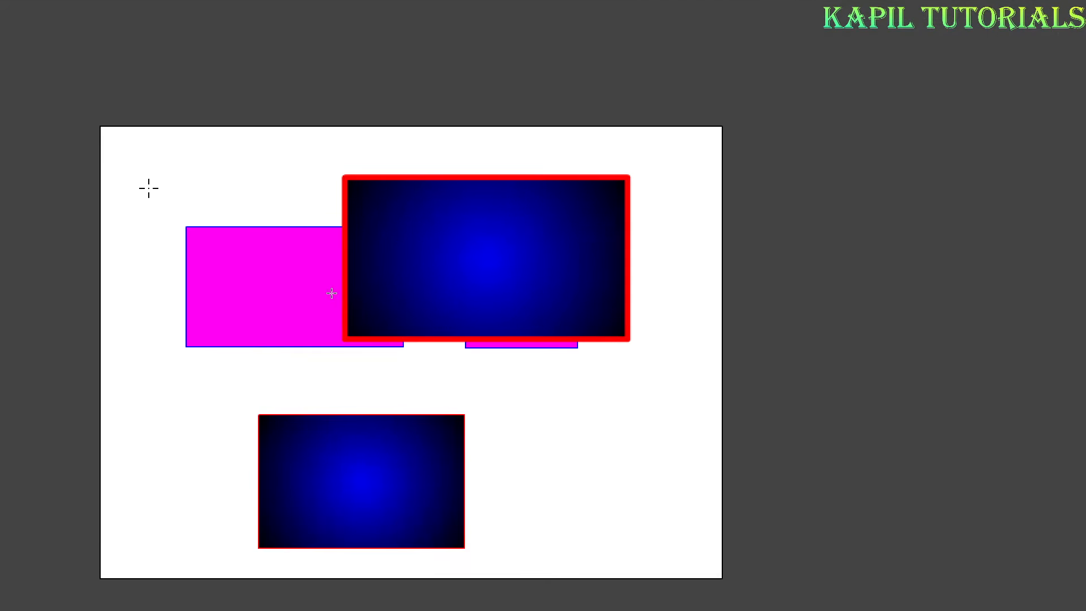
left_click_drag(83, 355, 196, 471)
mouse_move(256, 299)
left_mouse_down()
mouse_move(489, 378)
mouse_move(494, 438)
mouse_move(518, 471)
left_mouse_up()
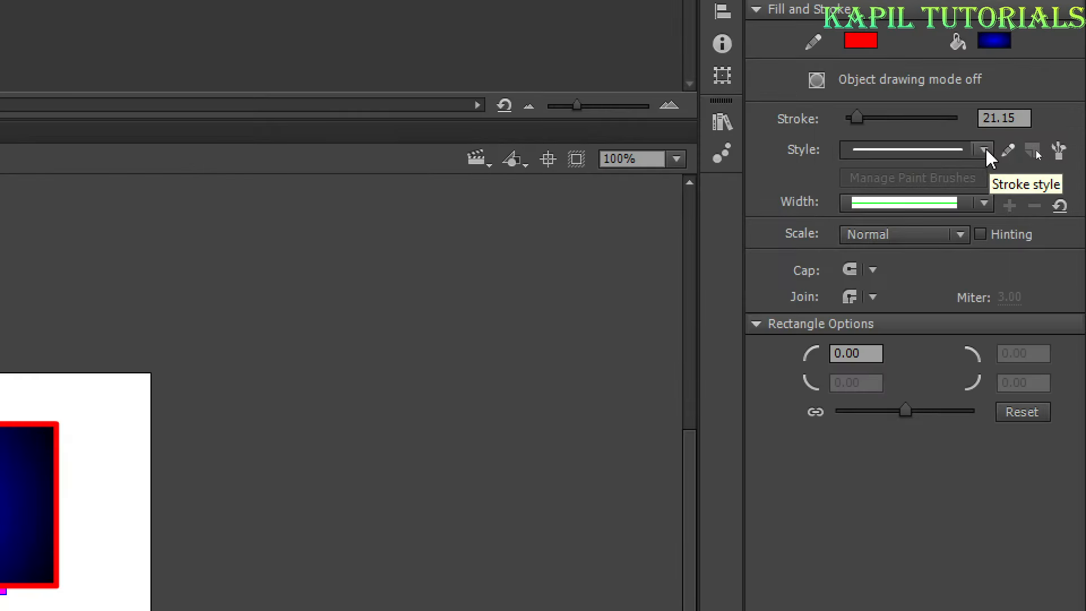
Step: Change the rectangle stroke style to dashed and delete all shapes from the stage
left_click(986, 152)
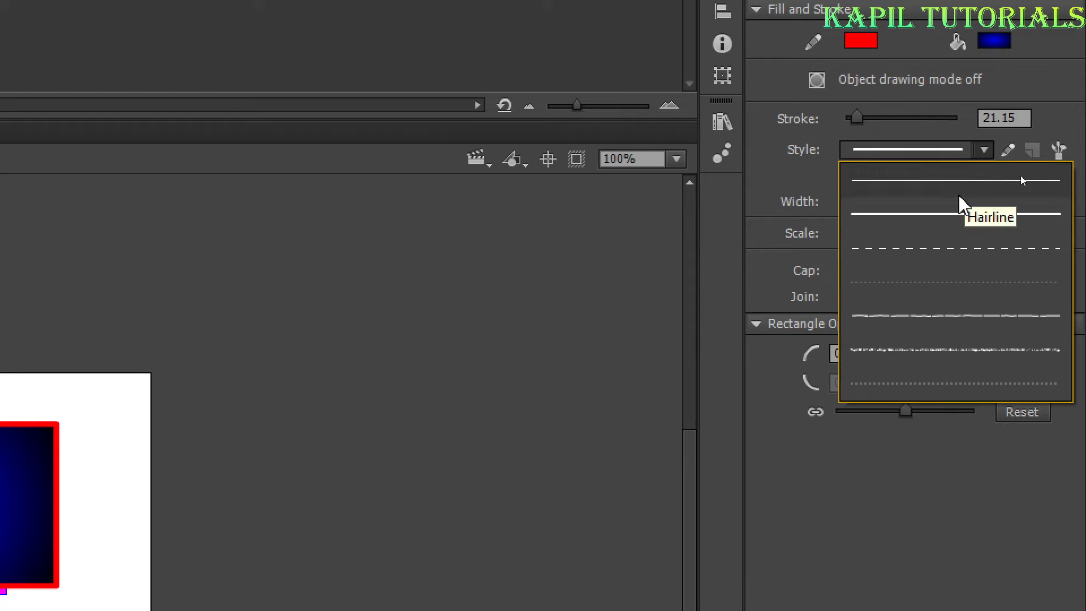
left_click(929, 249)
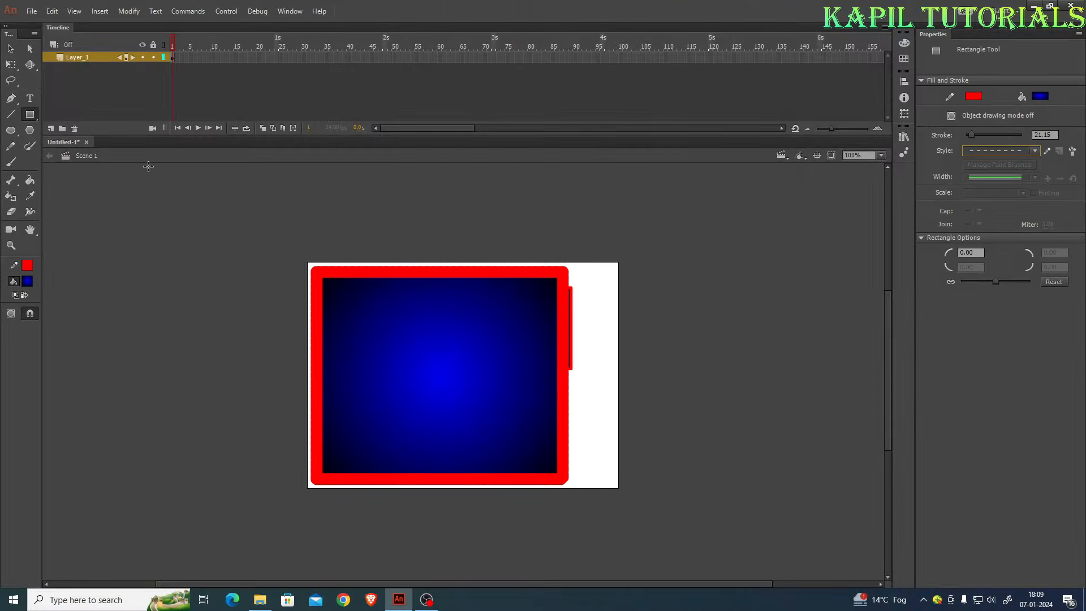
left_click(10, 49)
left_click_drag(290, 251, 647, 517)
key("Delete")
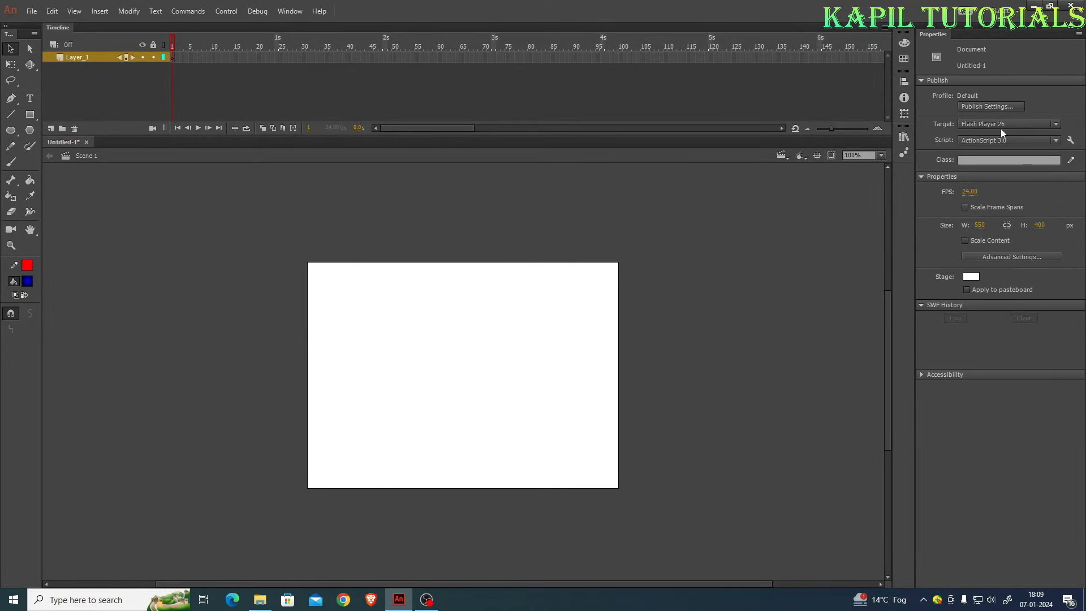
Step: Draw a rectangle about 296 by 216 px around the middle of the stage with a dashed red stroke of 9
key("r")
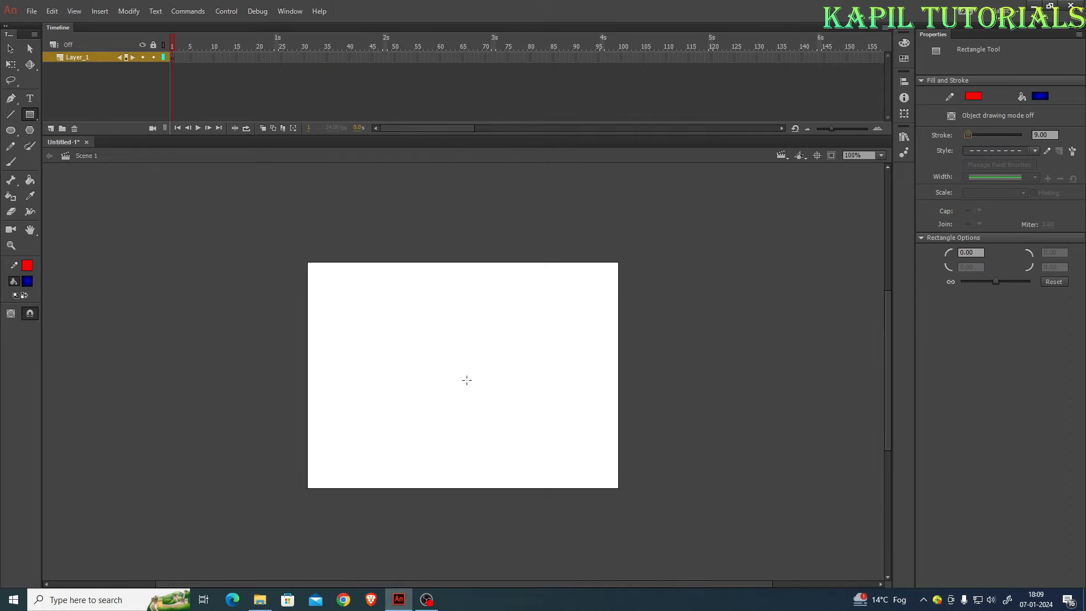
left_click_drag(380, 333, 549, 455)
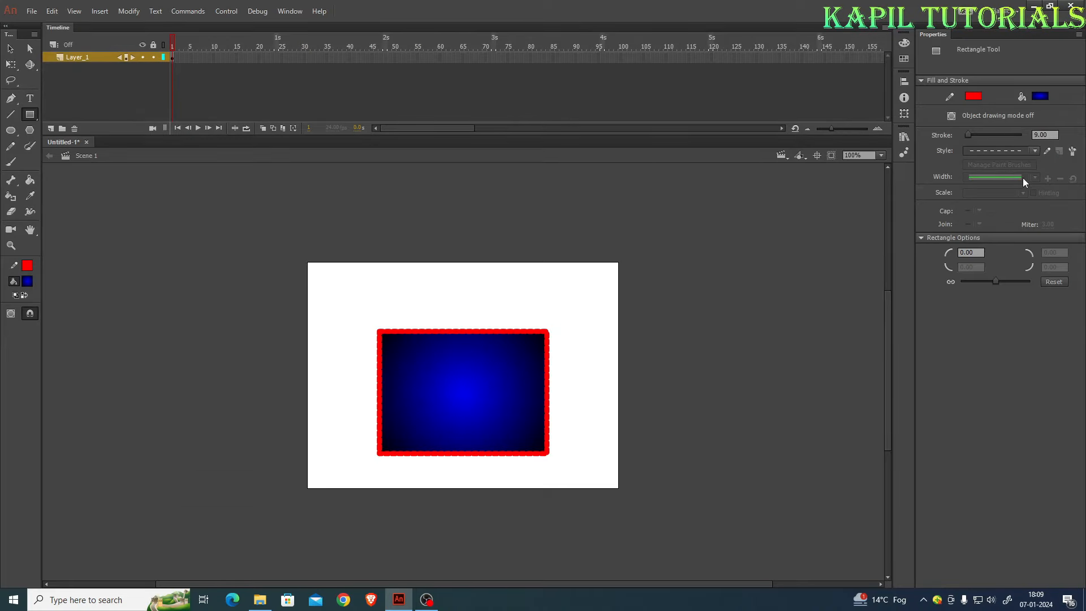
Step: Choose the hatched stroke style and draw a rectangle about 264 by 86 px above the dashed one
left_click(1034, 151)
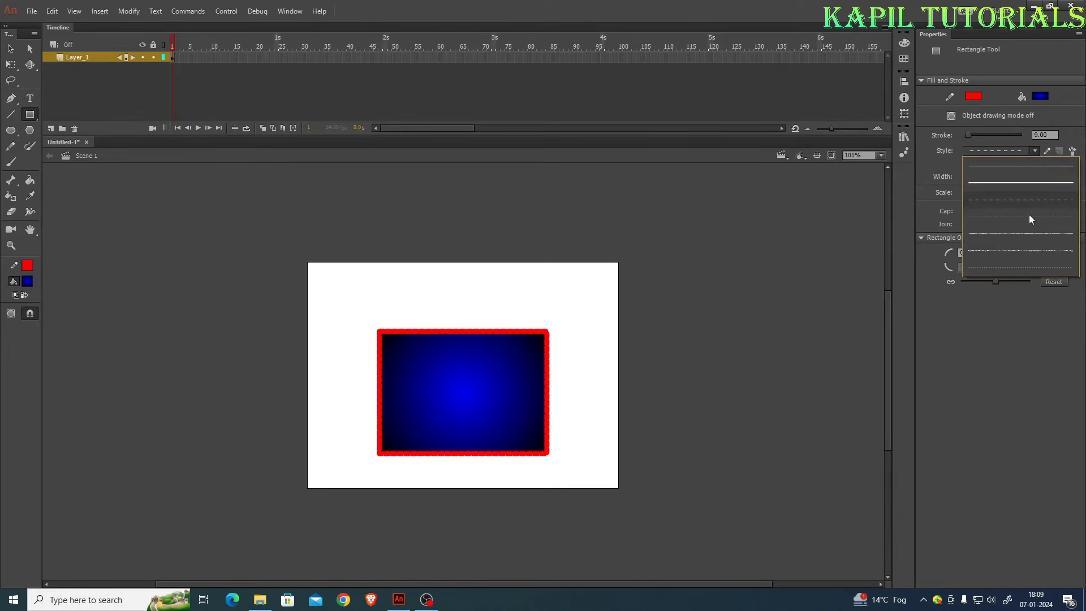
left_click(1016, 267)
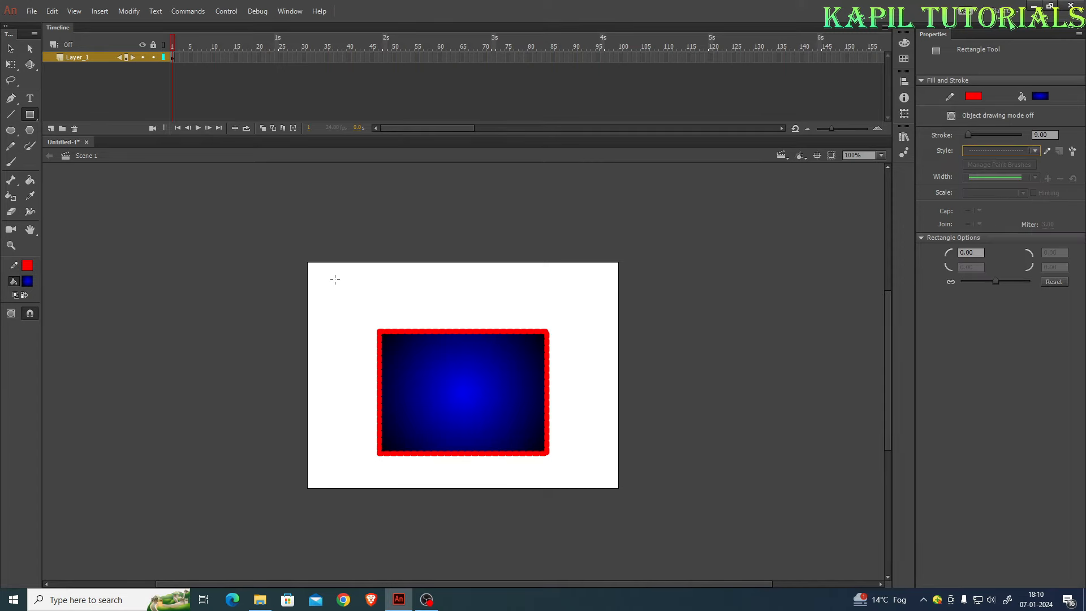
left_click_drag(340, 273, 491, 326)
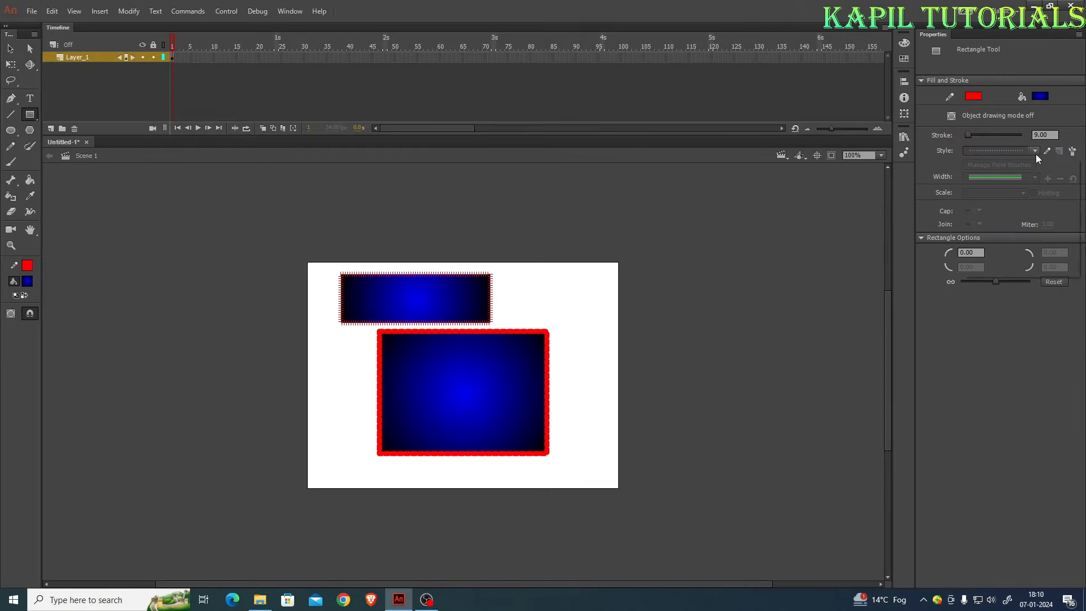
left_click(1036, 151)
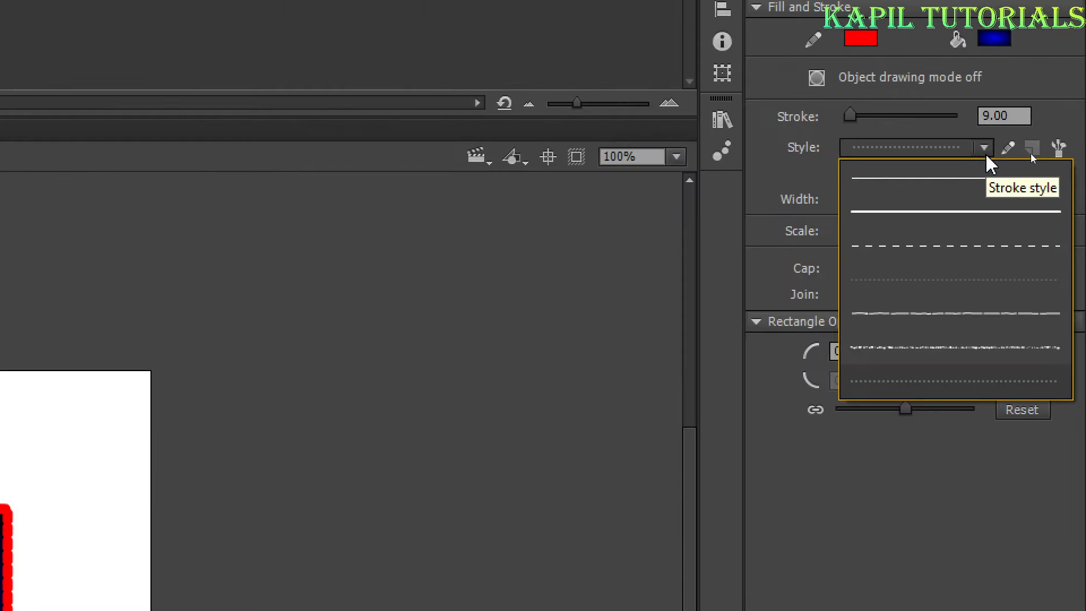
left_click(984, 147)
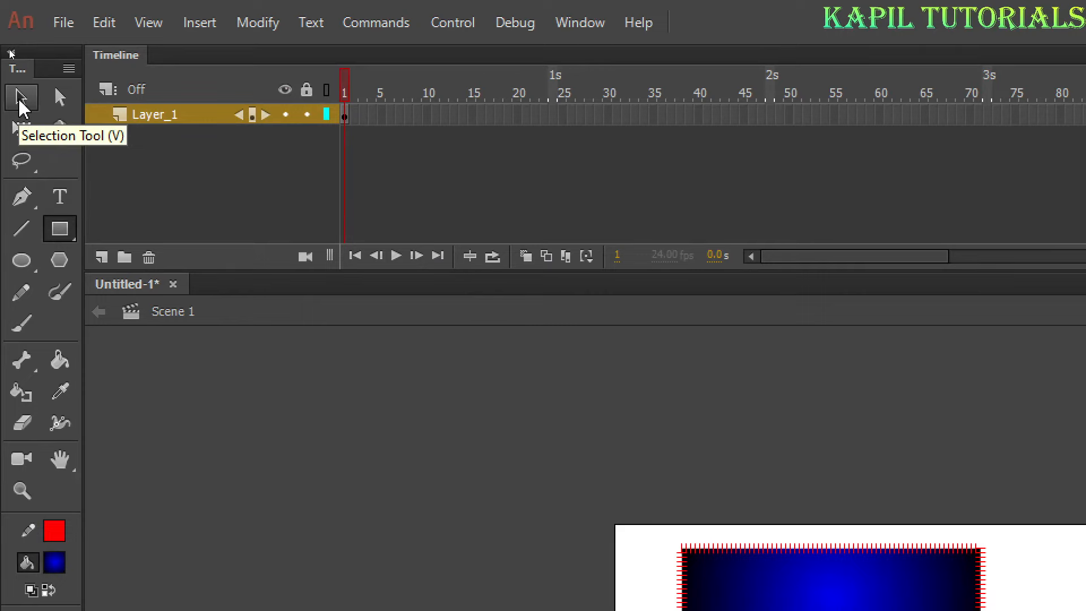
Step: Select the lower dashed rectangle, set its stroke to 11 and change its fill to yellow
left_click(20, 102)
left_click(638, 346)
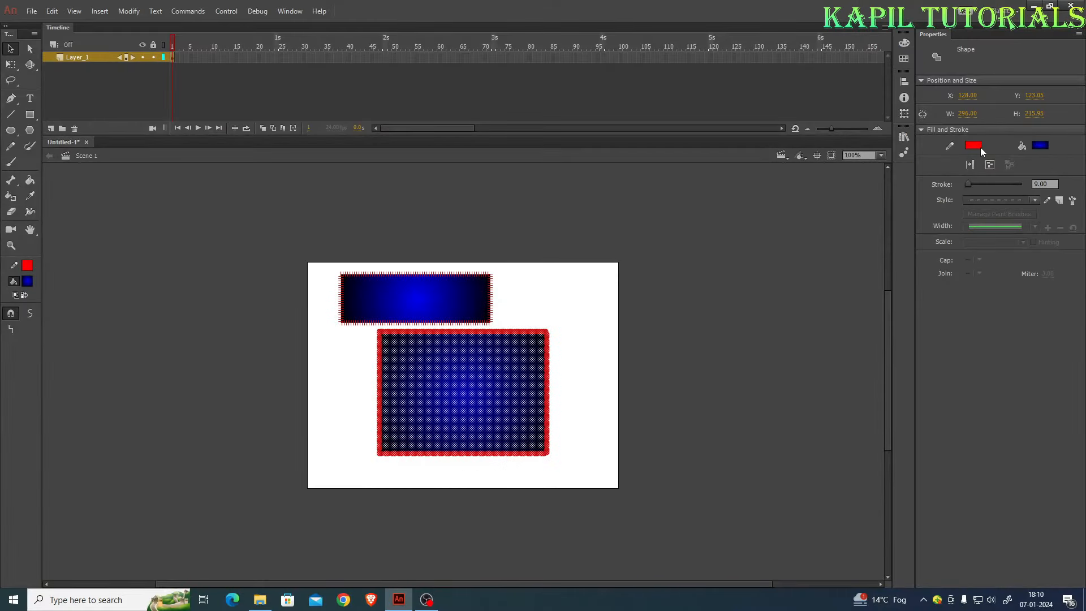
mouse_move(969, 183)
left_mouse_down()
mouse_move(1001, 191)
mouse_move(963, 192)
mouse_move(971, 195)
left_mouse_up()
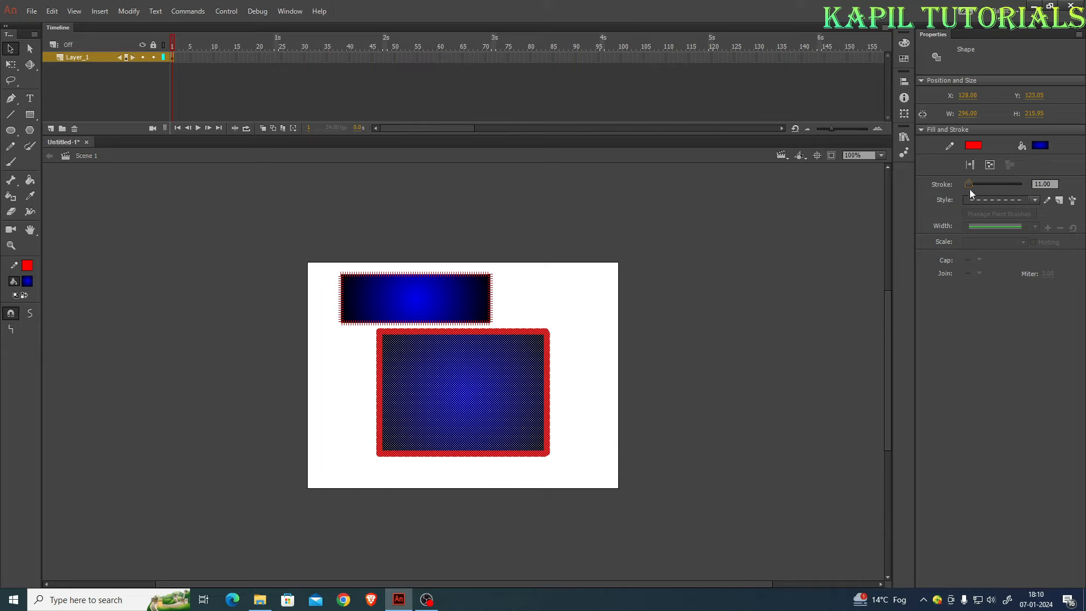
left_click(1042, 147)
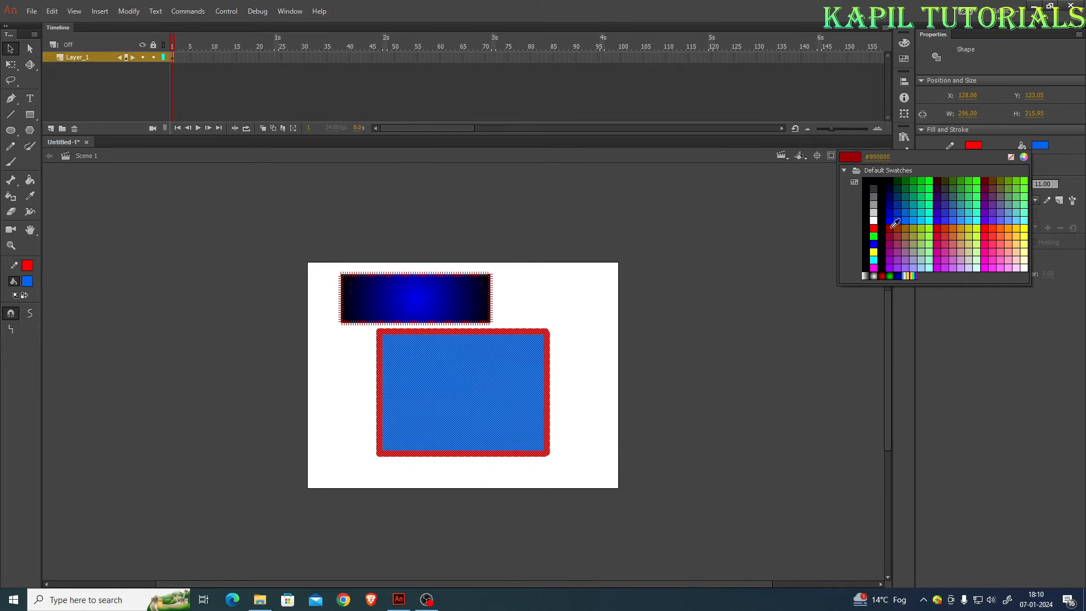
left_click(874, 251)
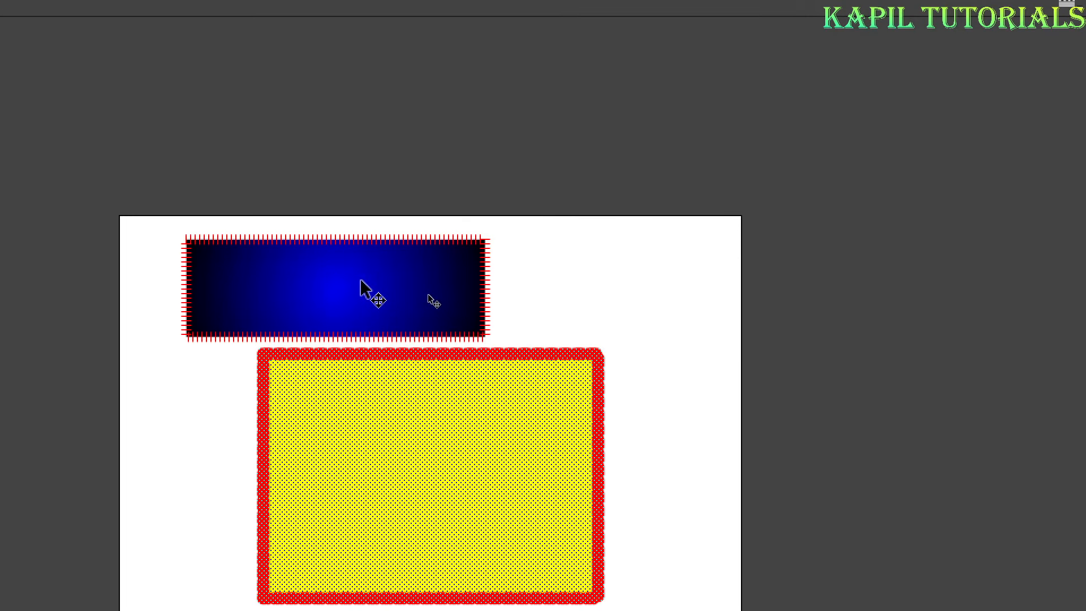
Step: Recolor the upper rectangle with a blue stroke and the linear blue, white and gold gradient fill
left_click(339, 282)
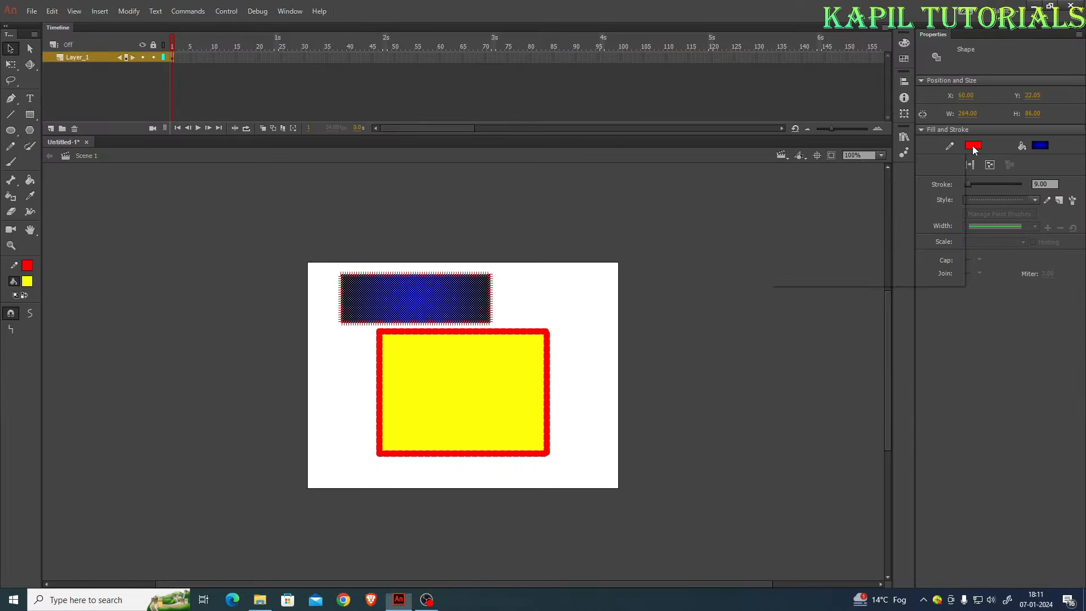
left_click(972, 147)
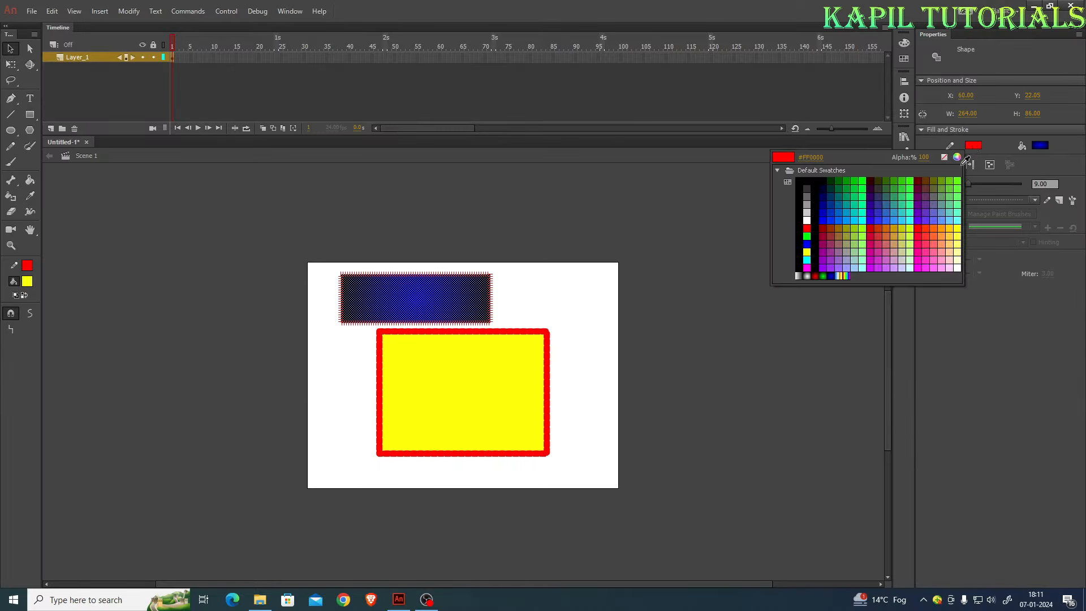
left_click(810, 242)
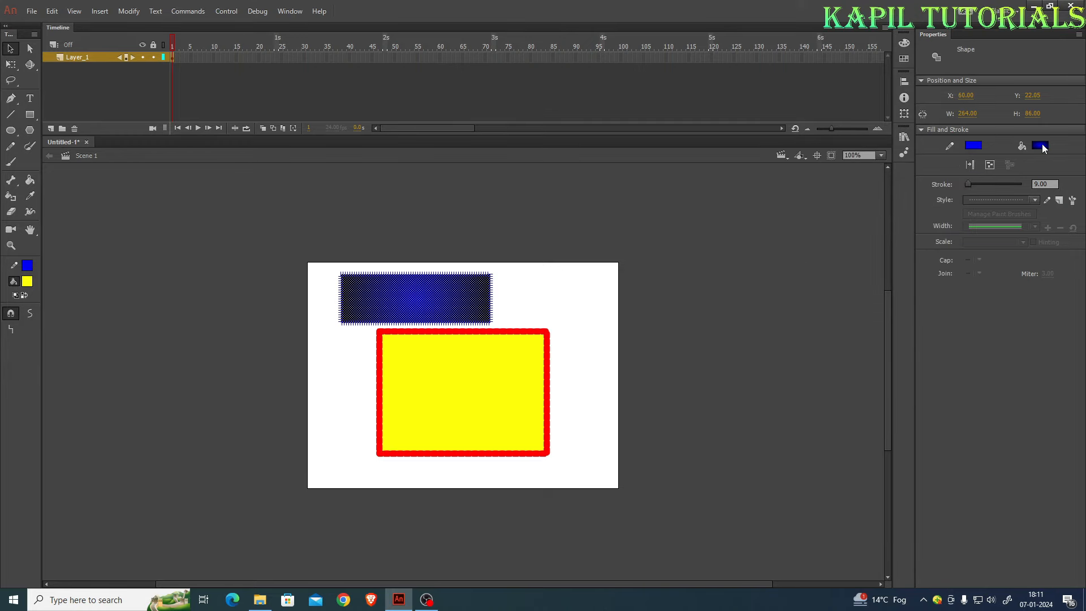
left_click(1044, 149)
left_click(909, 277)
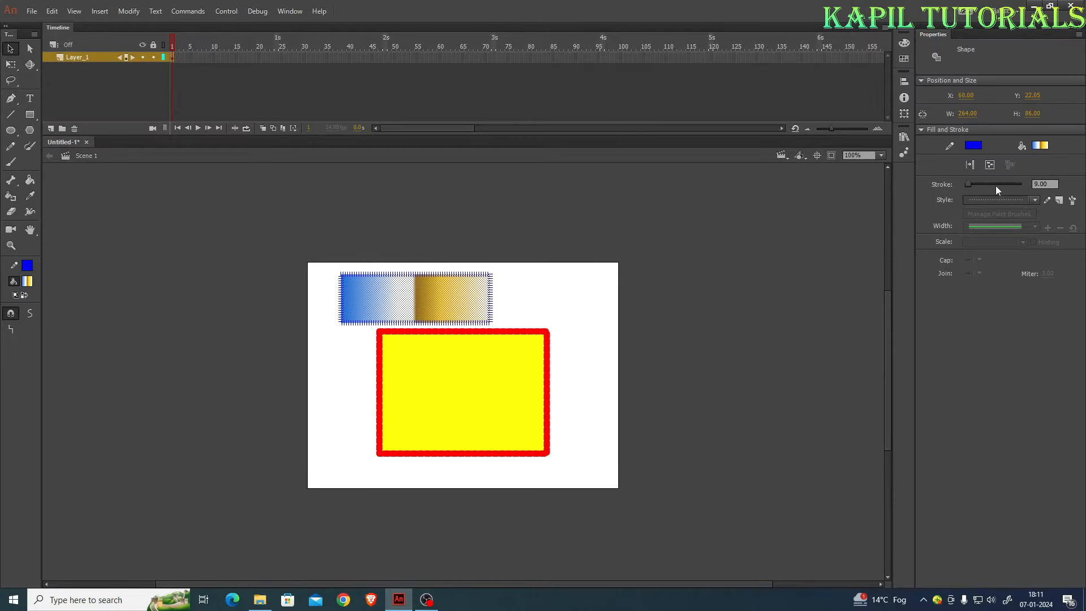
Step: Change the upper rectangle's stroke style to Hairline
mouse_move(969, 185)
left_mouse_down()
mouse_move(983, 186)
mouse_move(970, 185)
left_mouse_up()
left_click(1033, 199)
left_click(1016, 212)
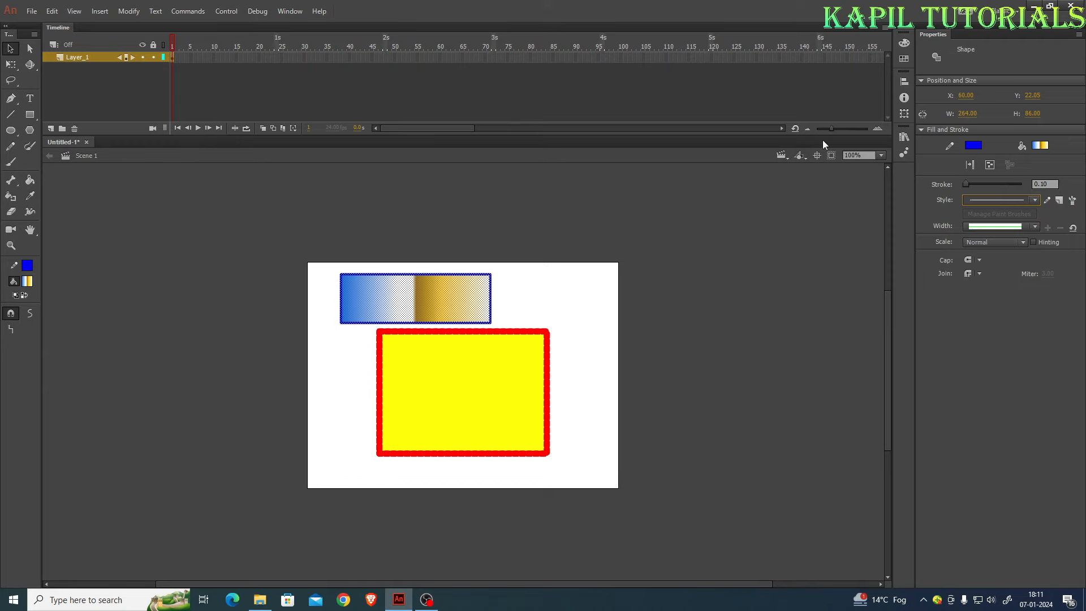
Step: Set the yellow rectangle's stroke style to solid and apply Width Profile 1 to it
left_click(468, 381)
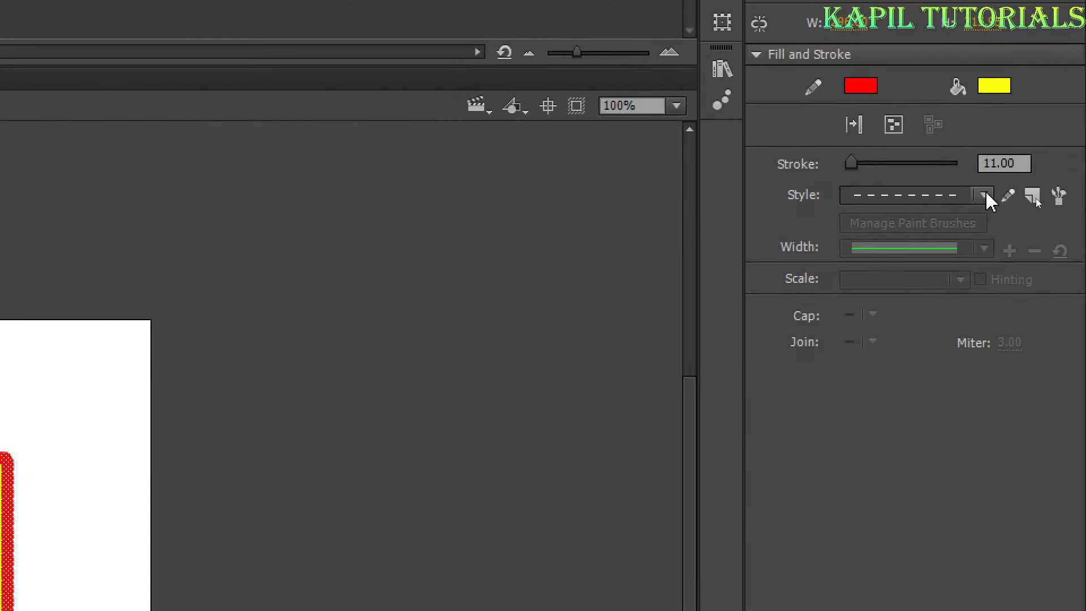
left_click(1035, 200)
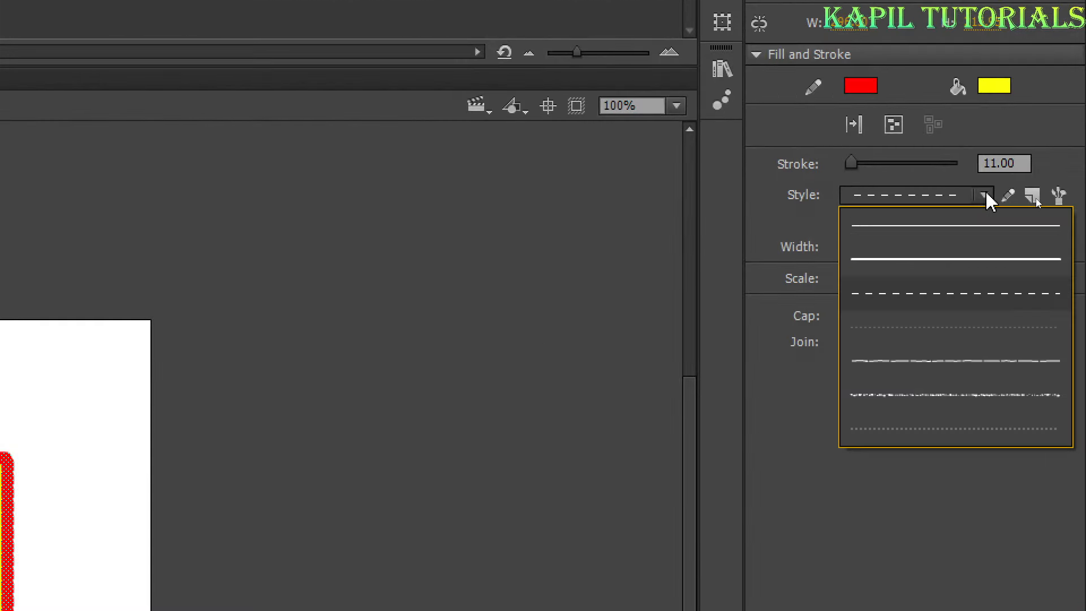
left_click(925, 268)
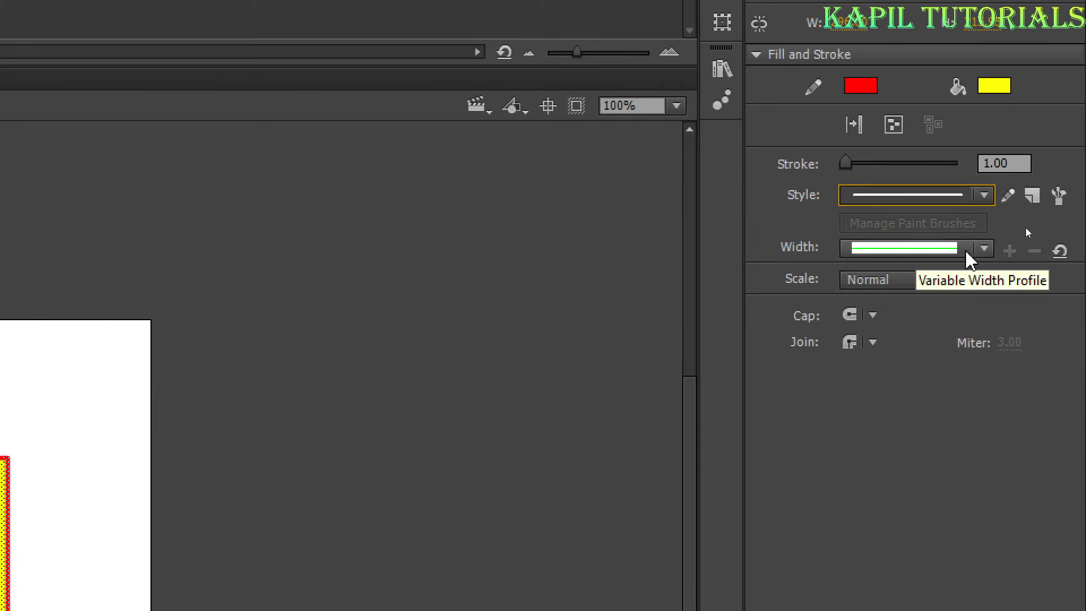
left_click(985, 249)
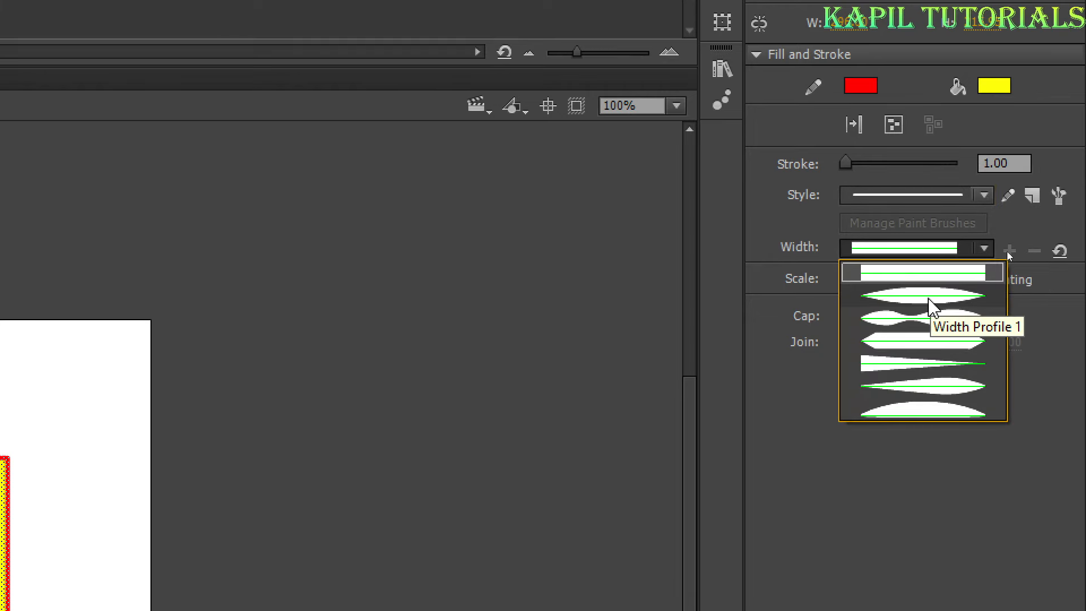
left_click(927, 299)
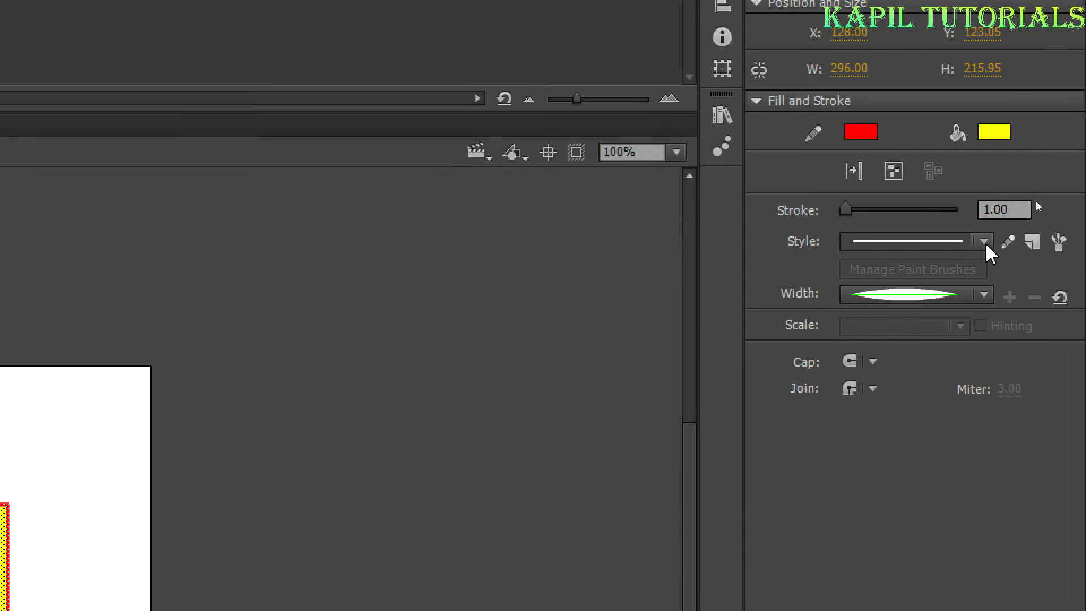
Step: Thicken the yellow rectangle's stroke to 21.10 and apply the width profile that tapers from thick to a point
left_click_drag(846, 212, 852, 214)
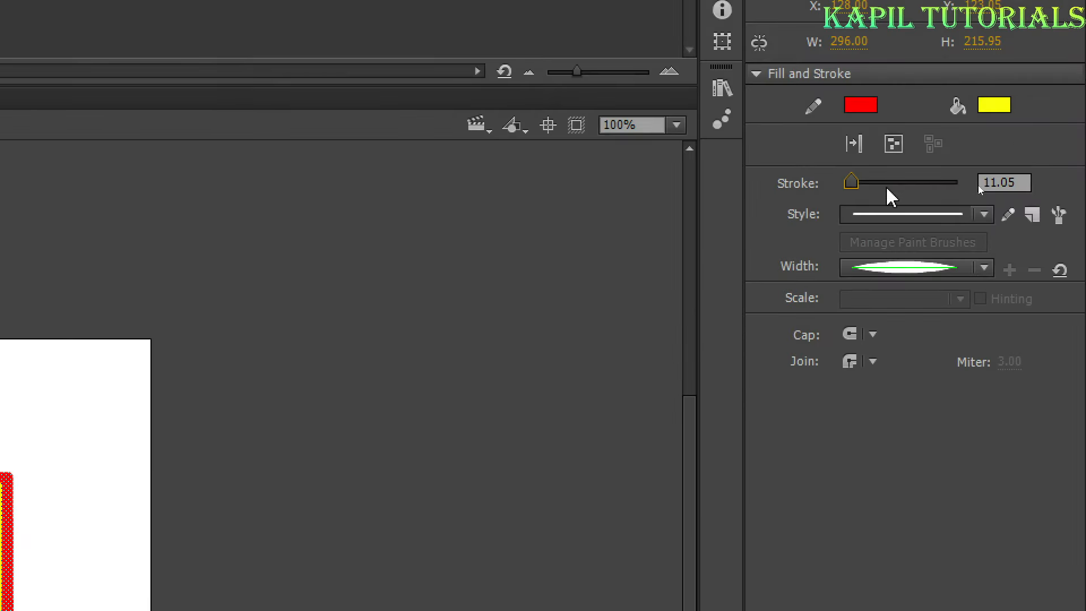
left_click_drag(854, 187, 860, 187)
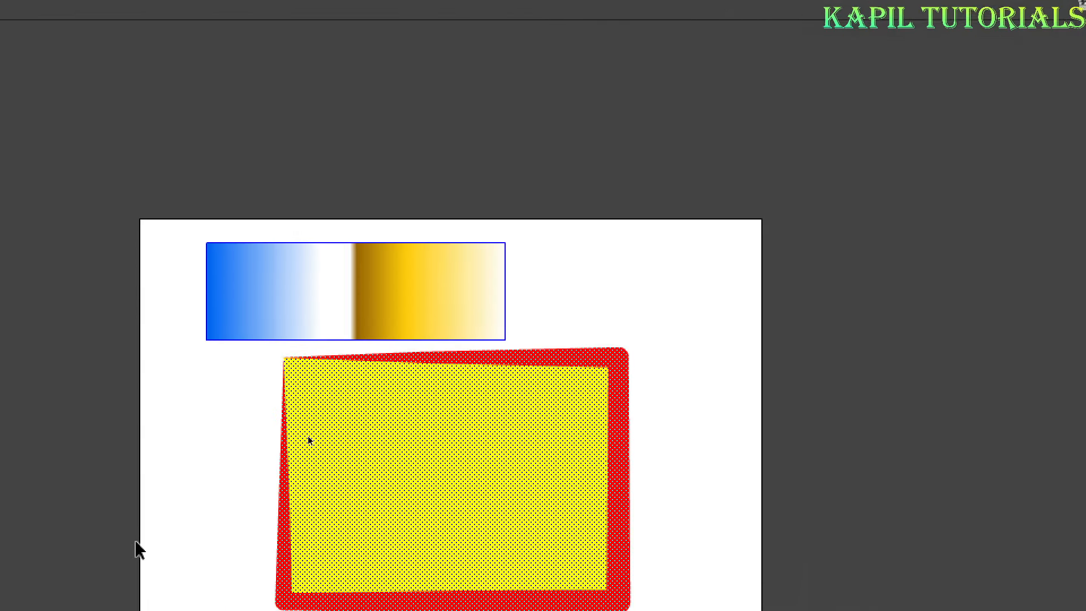
left_click(984, 174)
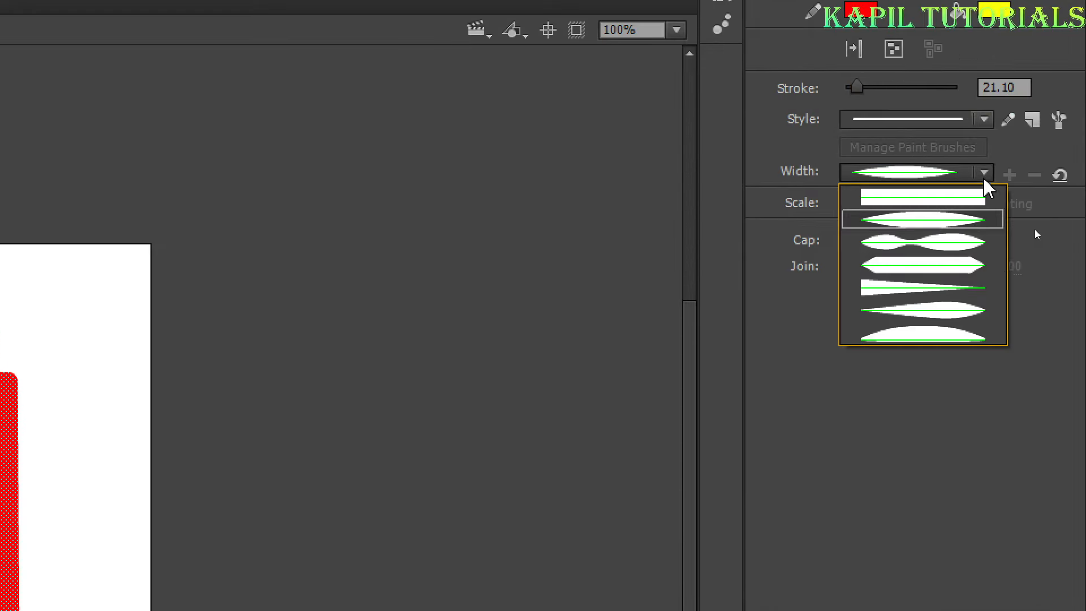
left_click(911, 288)
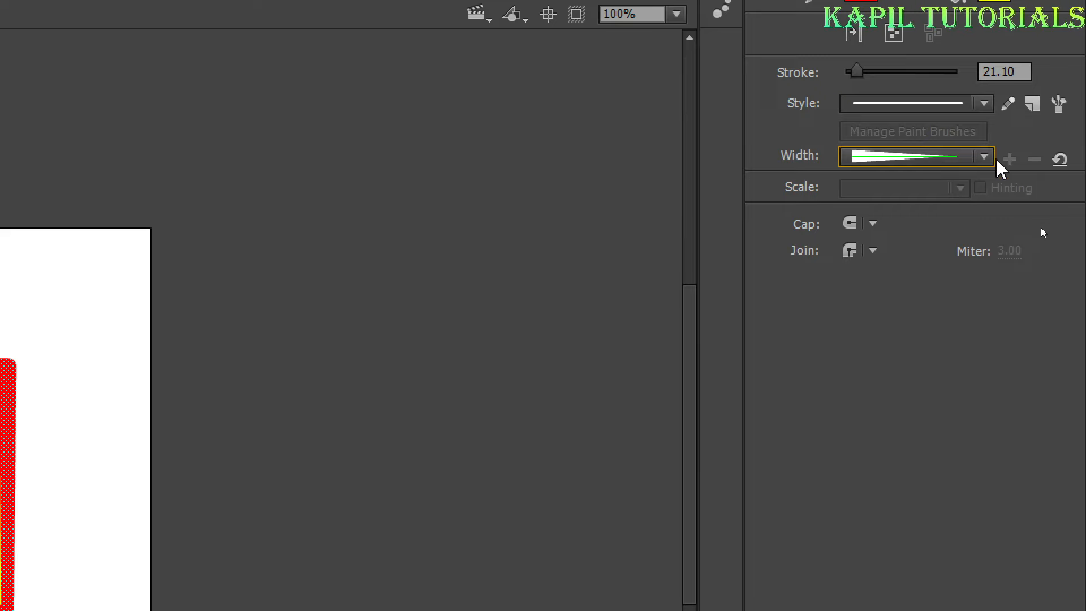
Step: Try the teardrop-shaped width profile on the yellow rectangle's stroke and switch back to the thick-to-point taper
left_click(993, 161)
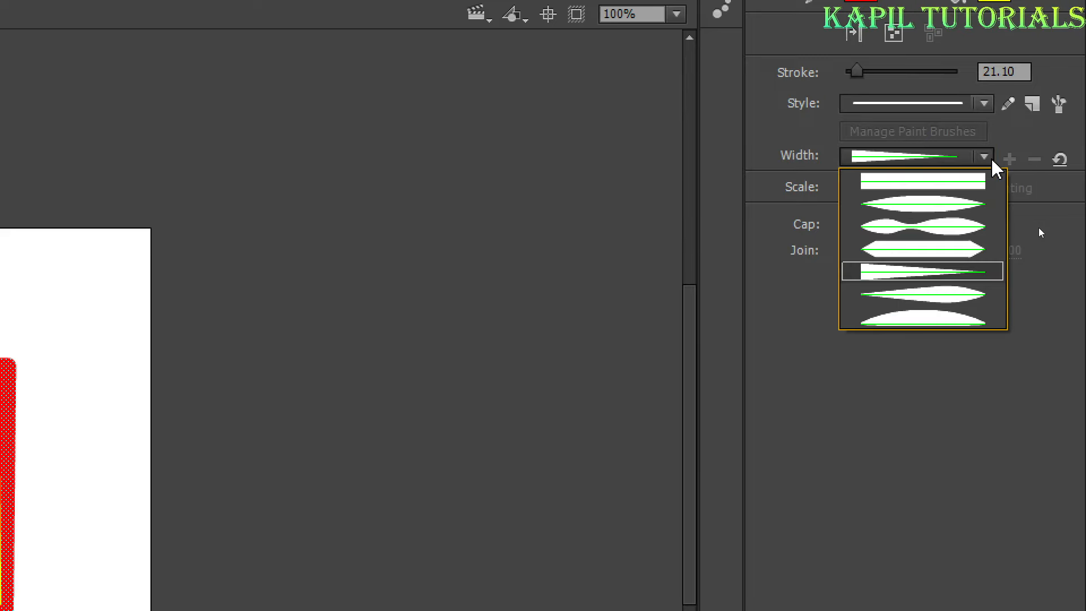
left_click(918, 313)
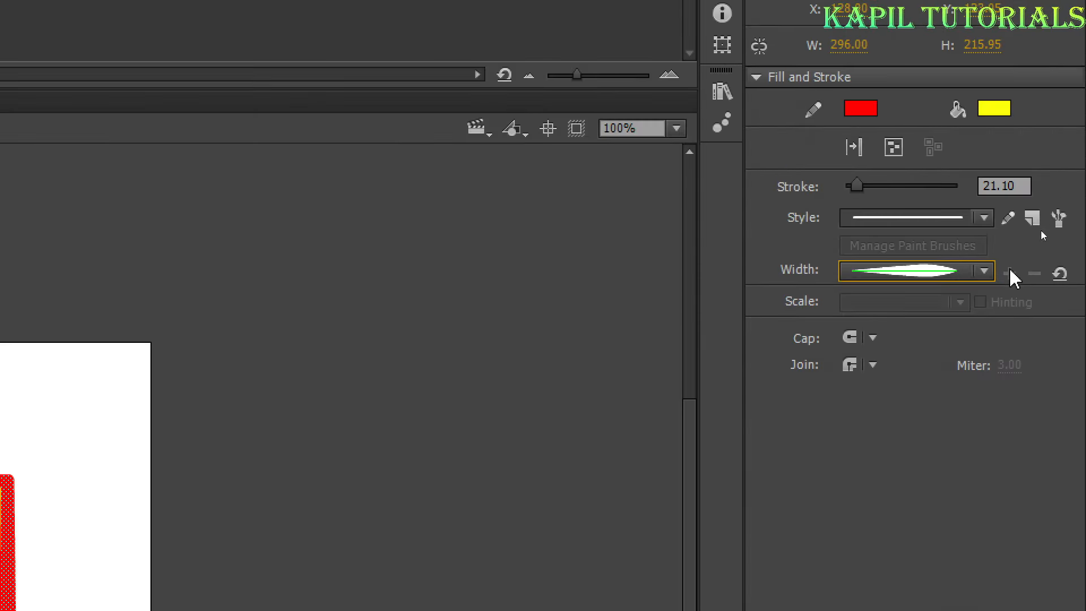
left_click(988, 271)
left_click(931, 386)
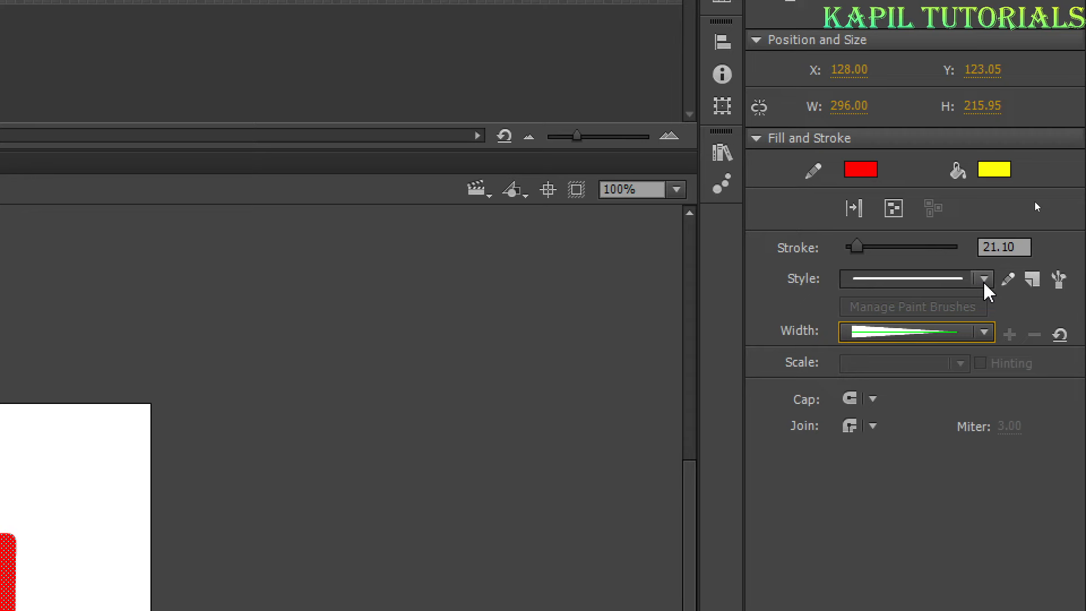
left_click(991, 281)
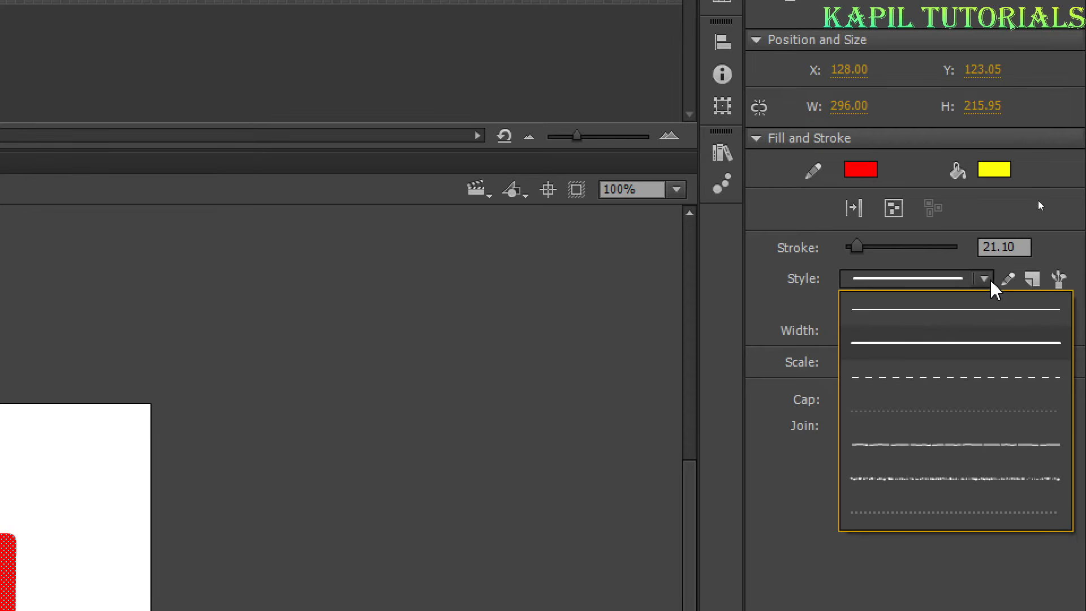
left_click(990, 281)
Step: Apply the uniform width profile to the yellow rectangle's stroke
left_click(984, 332)
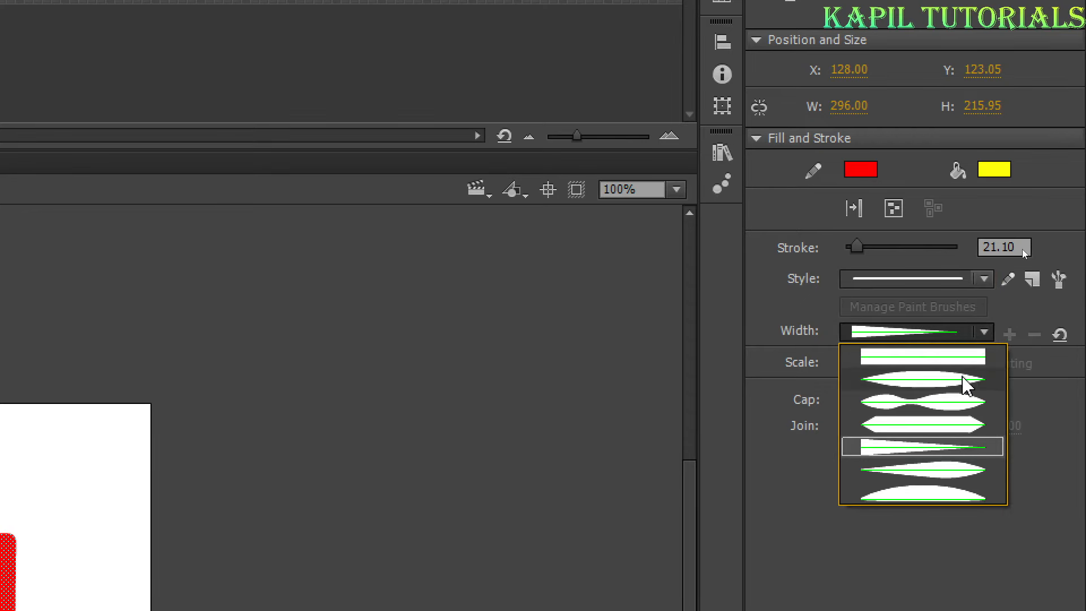
left_click(943, 357)
left_click(984, 333)
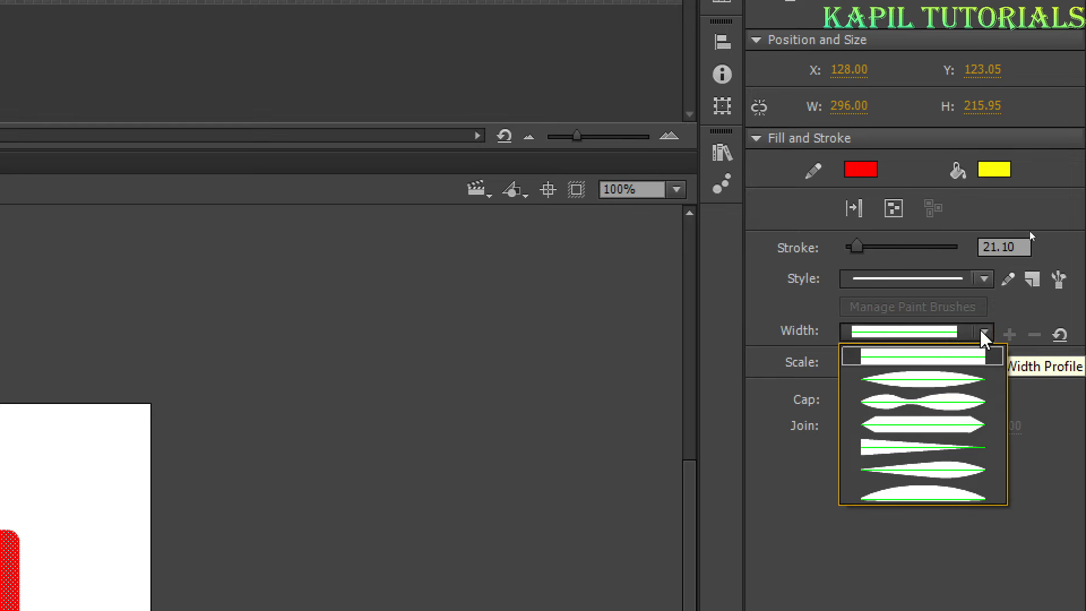
left_click(906, 357)
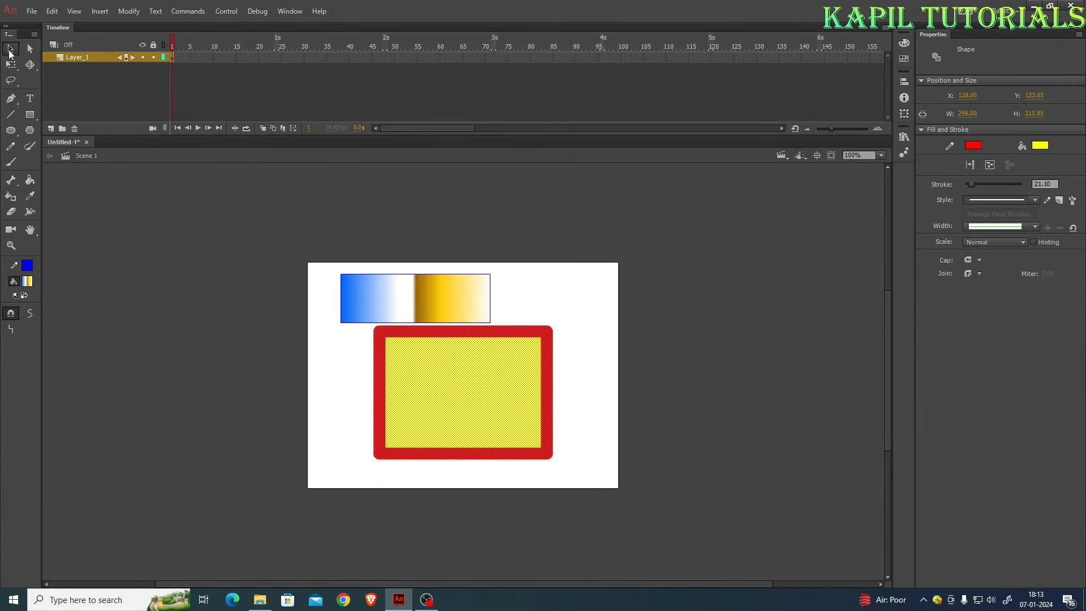
Step: Select both rectangles on the stage and delete them
left_click(10, 51)
left_click_drag(315, 268, 615, 489)
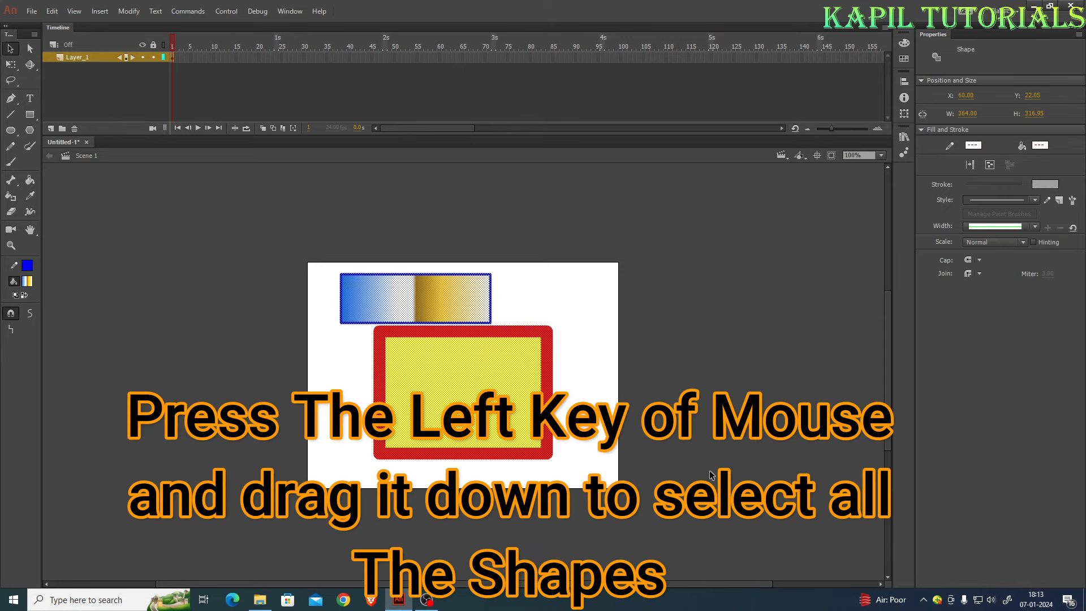
key("Delete")
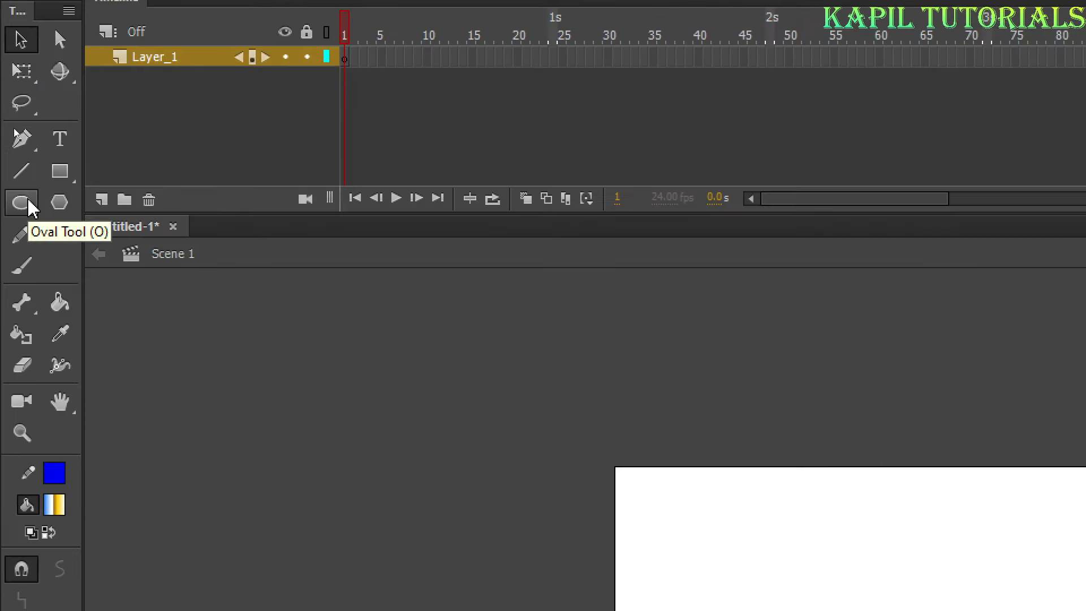
Step: Draw an oval about 213 by 197 px on the stage with the Oval Tool, using the stippled stroke style
left_click(21, 203)
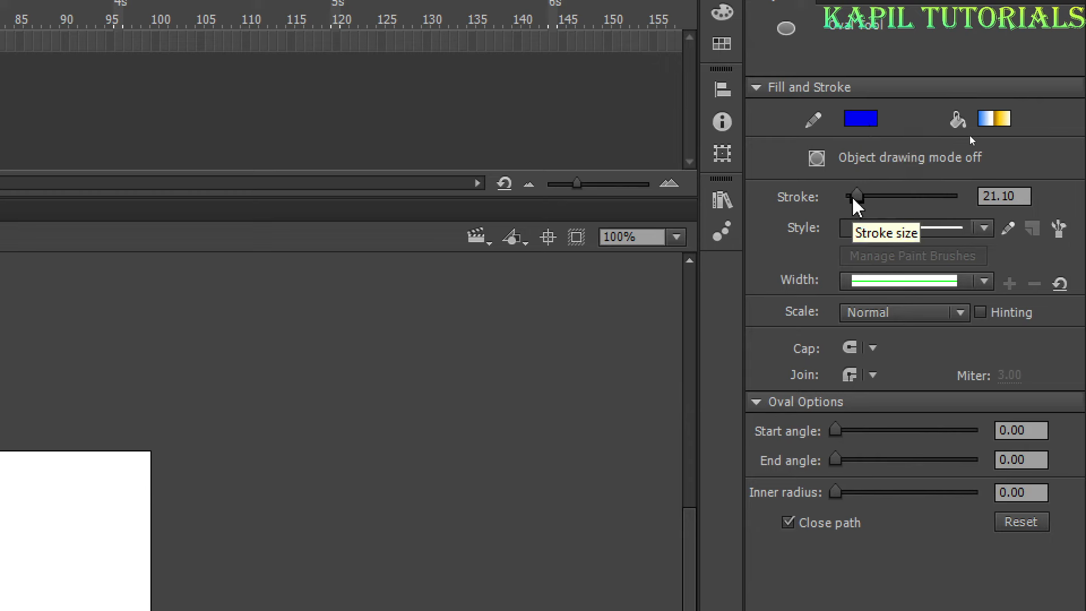
left_click(983, 228)
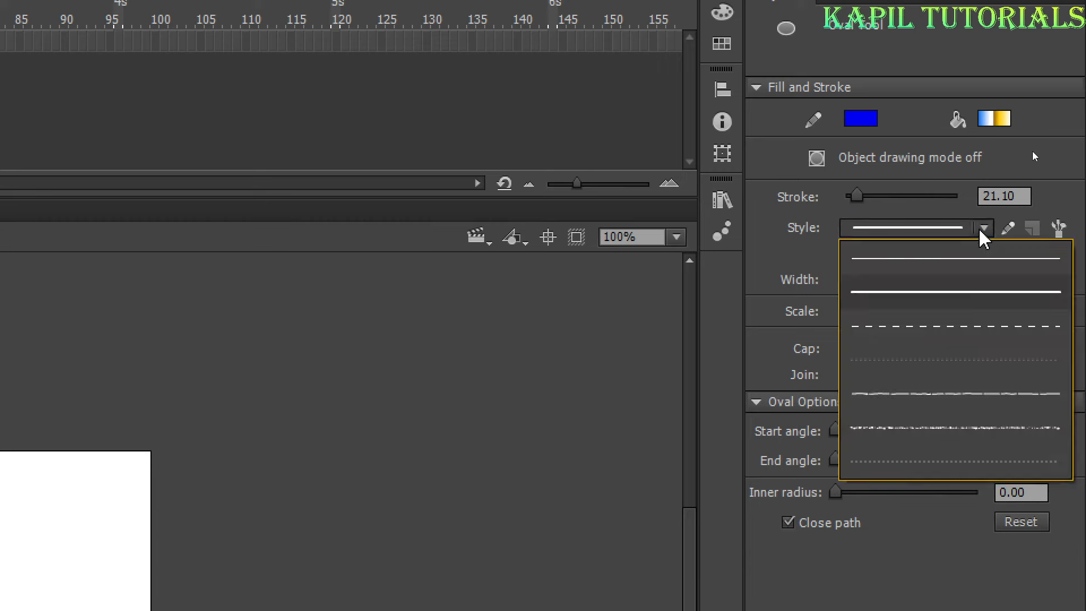
left_click(956, 430)
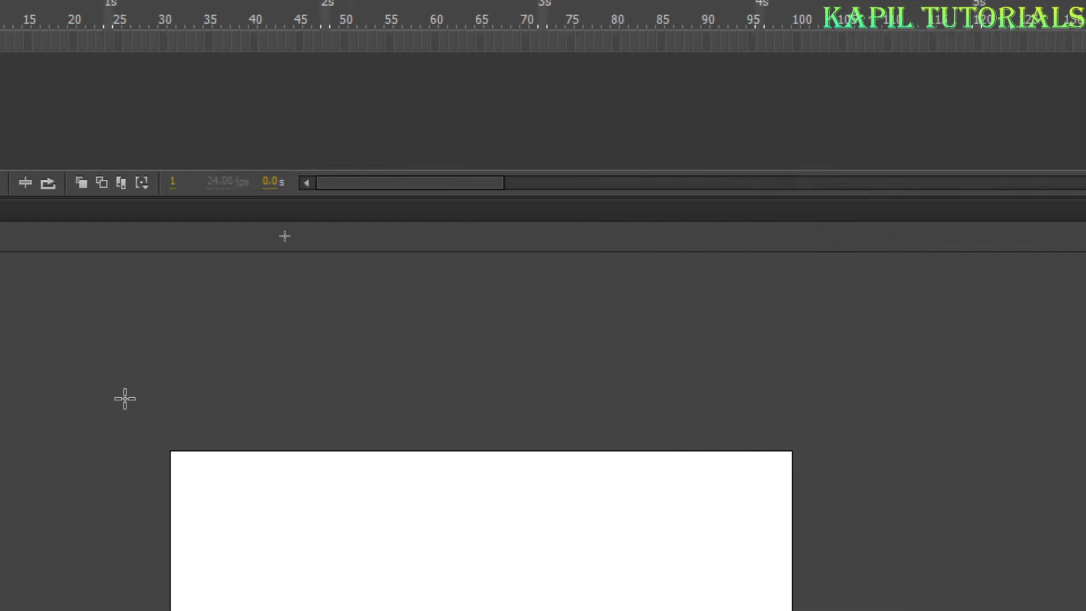
mouse_move(313, 279)
left_mouse_down()
mouse_move(463, 429)
mouse_move(537, 463)
mouse_move(562, 509)
left_mouse_up()
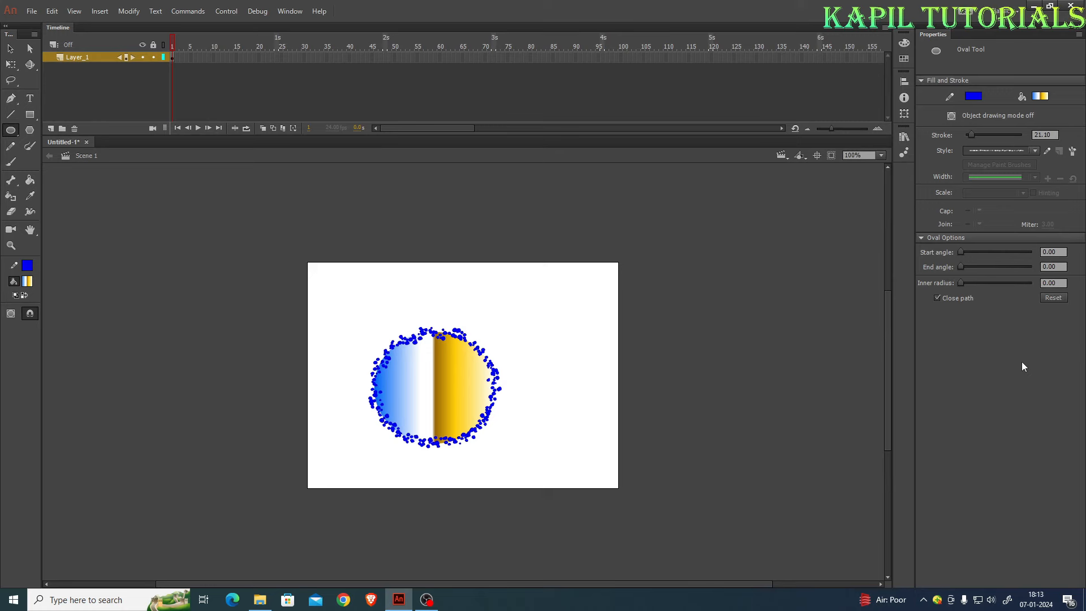
Step: Select the whole oval, increase its stroke size to 27.15 and change its stroke style to solid
key("ctrl+a")
mouse_move(971, 183)
left_mouse_down()
mouse_move(987, 185)
mouse_move(974, 186)
left_mouse_up()
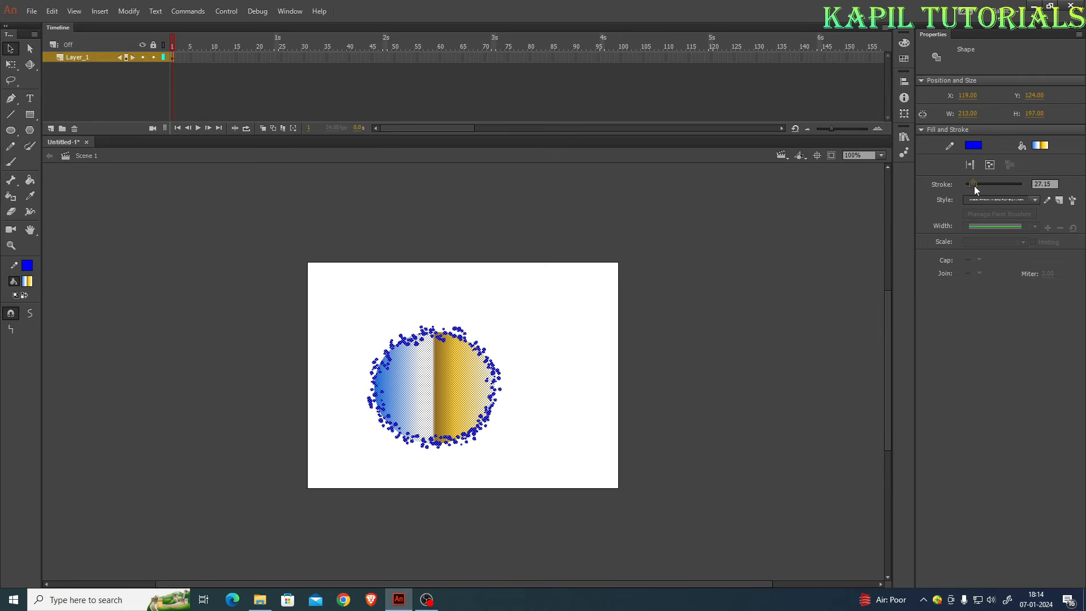
left_click(1037, 200)
left_click(1009, 229)
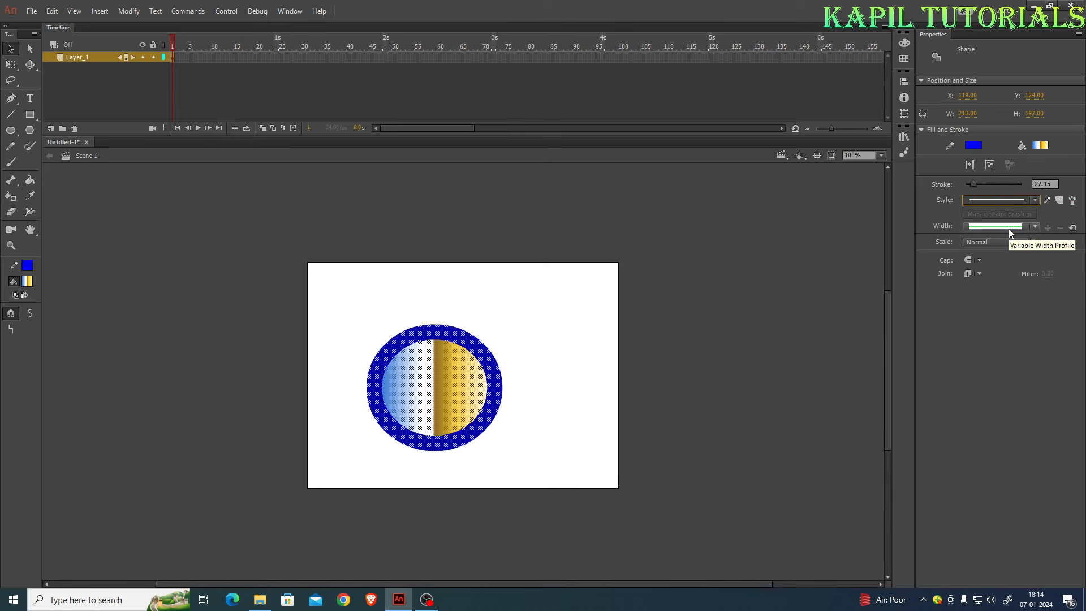
Step: Delete the oval and set the Oval Tool's fill to the green radial gradient
key("Delete")
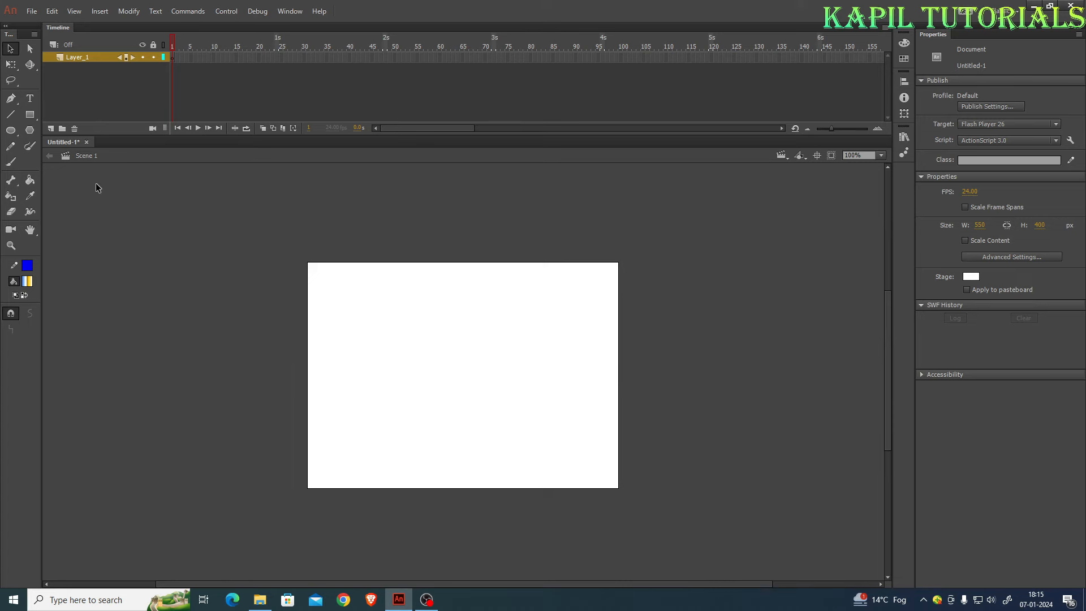
left_click(10, 130)
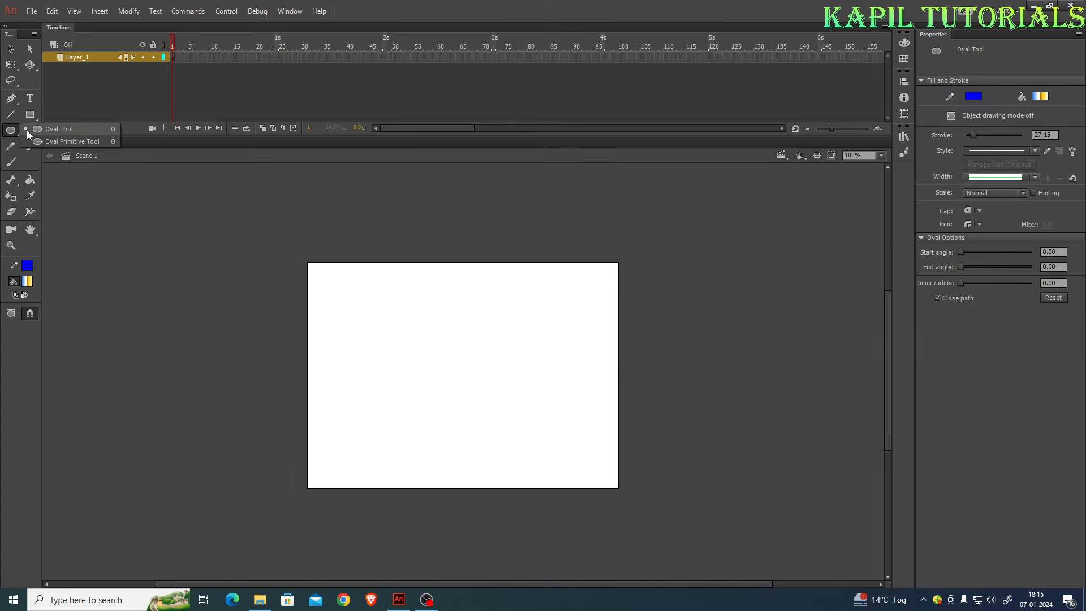
left_click(56, 130)
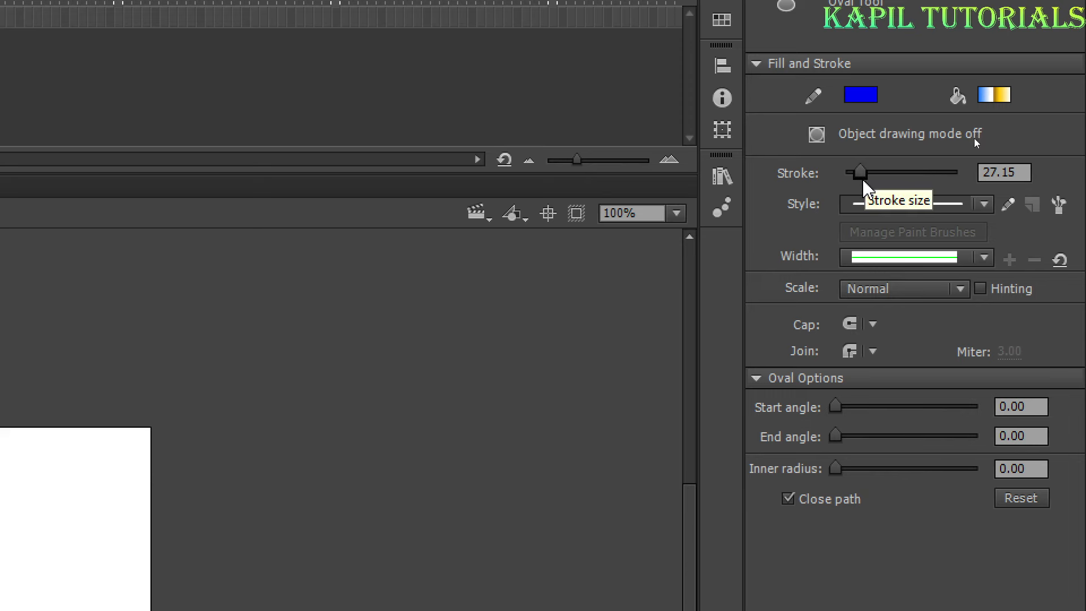
left_click(996, 96)
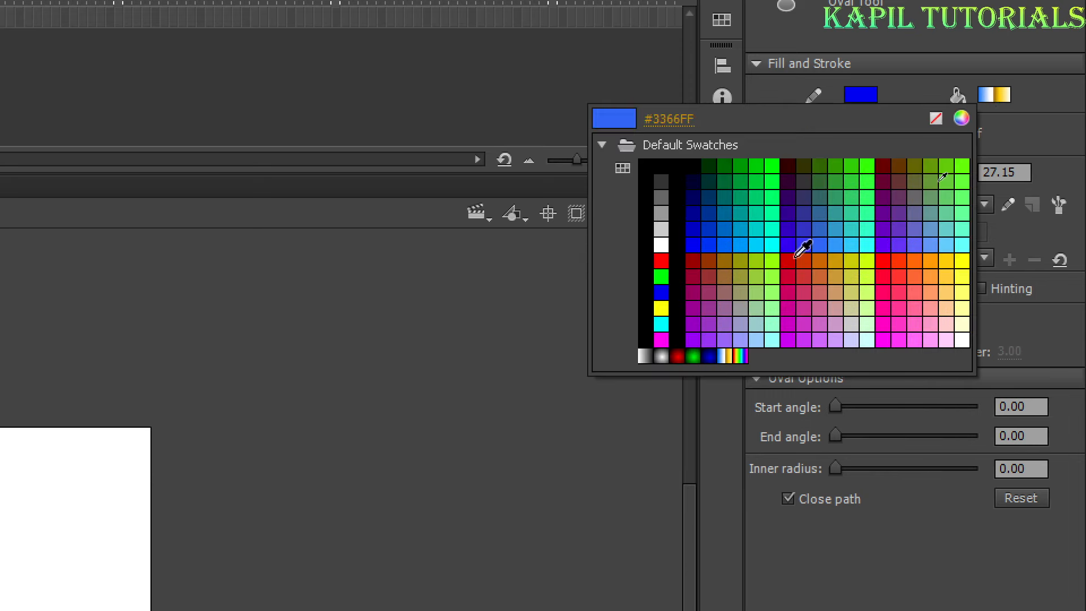
left_click(693, 356)
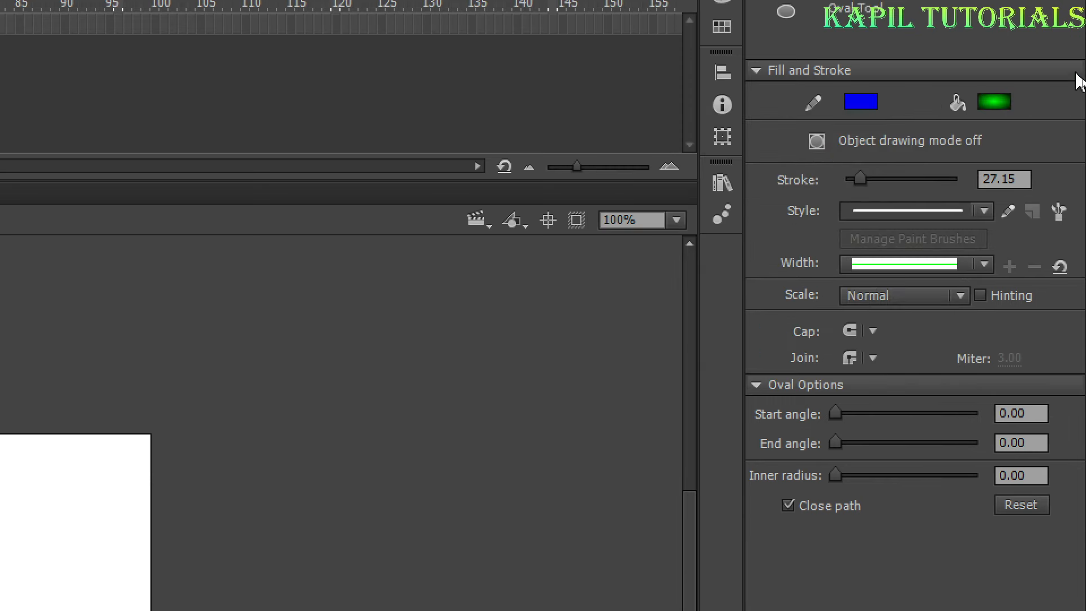
Step: Try red as the Oval Tool's stroke color, and mix the custom green #30AD48 for it in the Color Picker
left_click(871, 106)
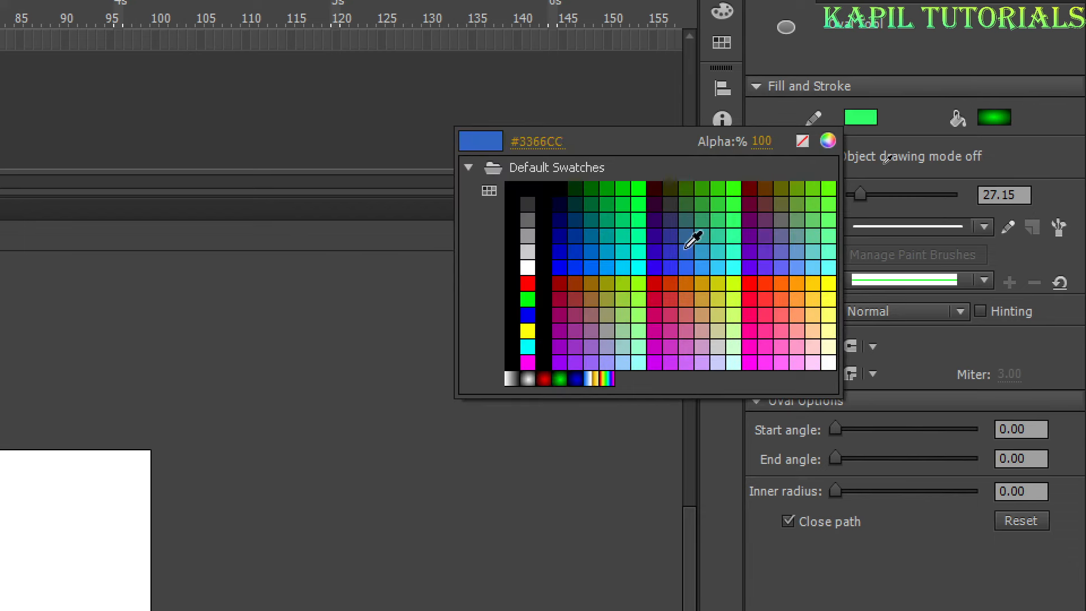
left_click(528, 283)
left_click(857, 117)
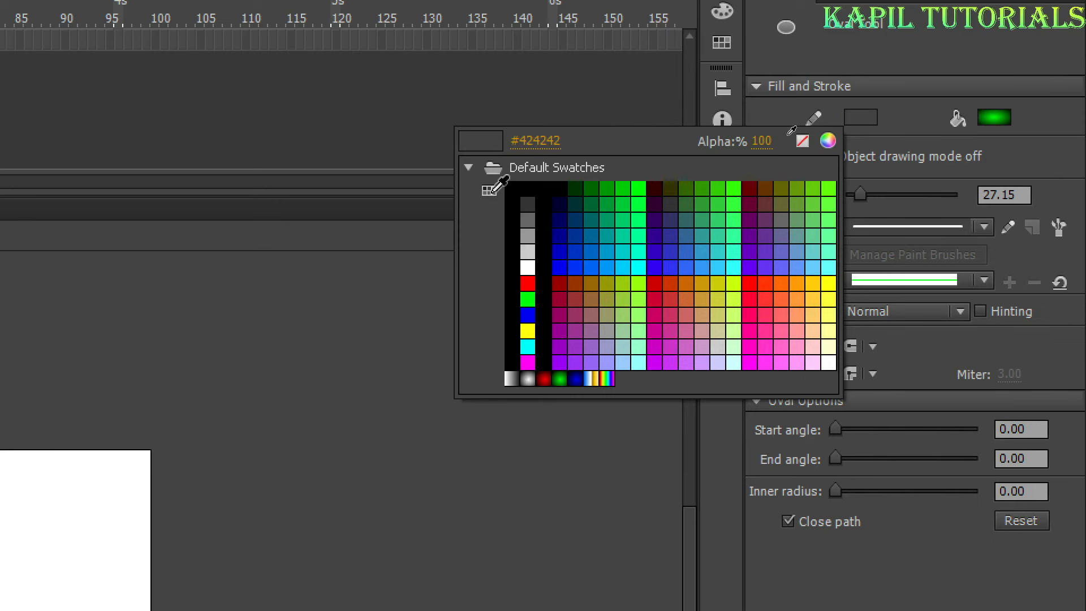
left_click(832, 146)
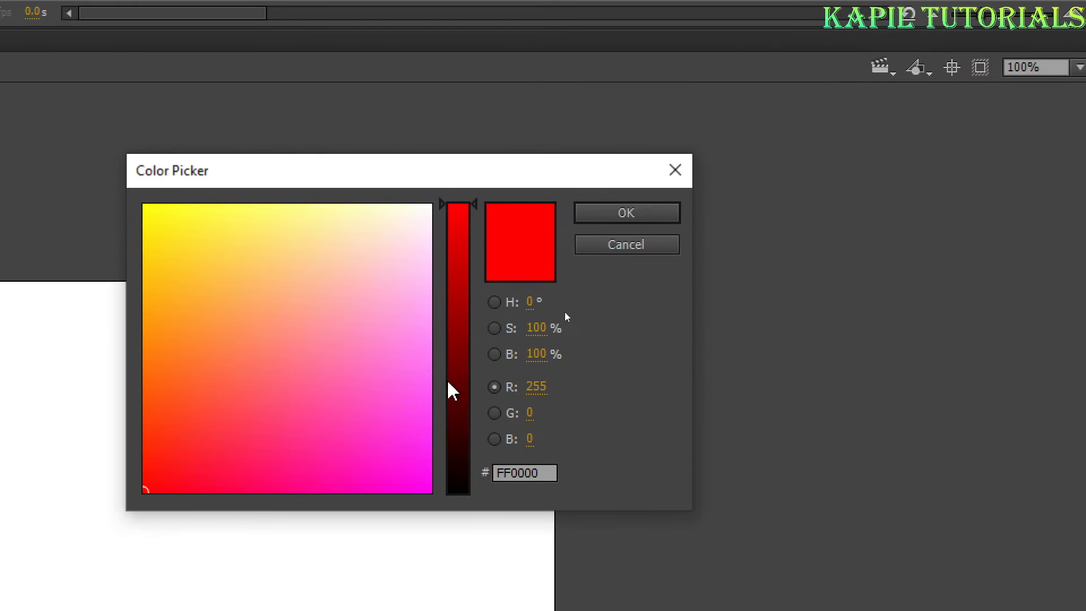
left_click(267, 287)
left_click(233, 390)
left_click(247, 451)
left_click(174, 430)
mouse_move(174, 430)
left_mouse_down()
mouse_move(177, 339)
mouse_move(182, 361)
left_mouse_up()
left_click(464, 380)
left_click_drag(465, 391, 461, 444)
mouse_move(165, 219)
left_mouse_down()
mouse_move(191, 230)
mouse_move(225, 296)
left_mouse_up()
left_click(609, 214)
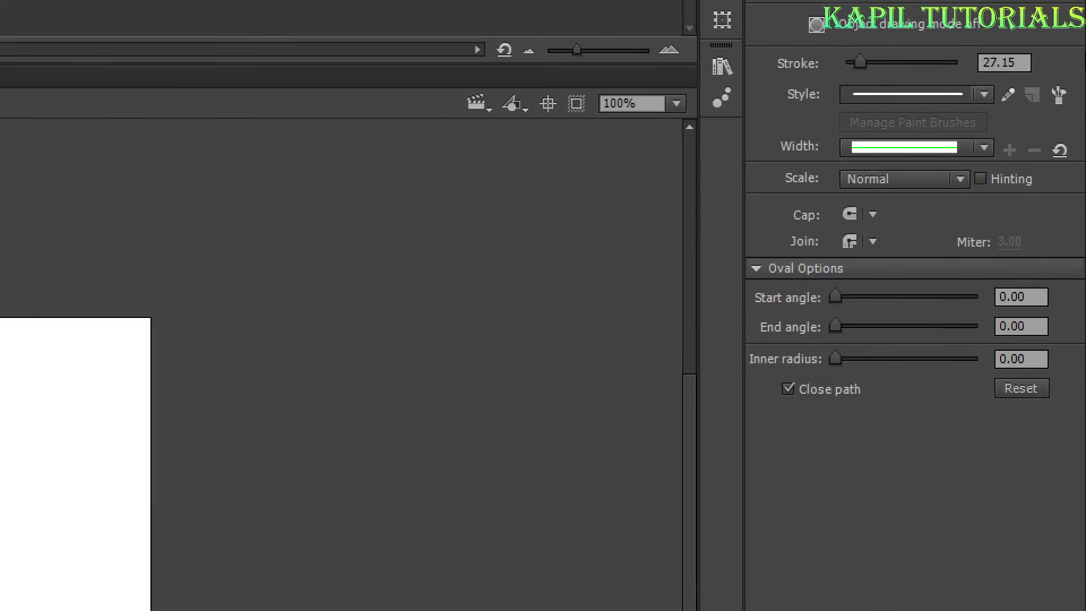
Step: Set the stroke color to a light yellowish green swatch and draw a circle about 216 px across on the stage
left_click(863, 130)
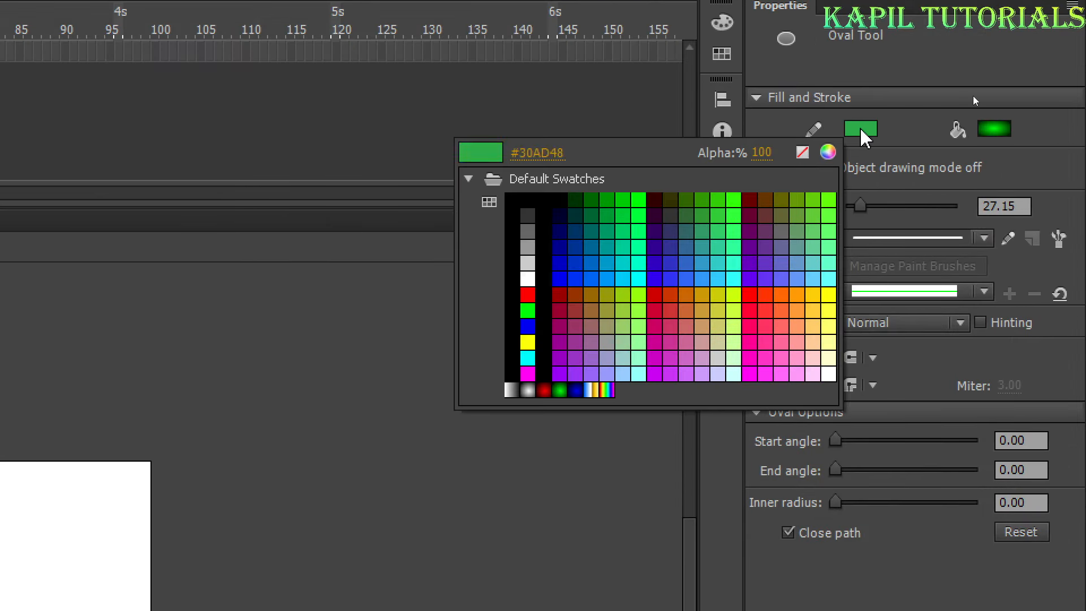
left_click(638, 318)
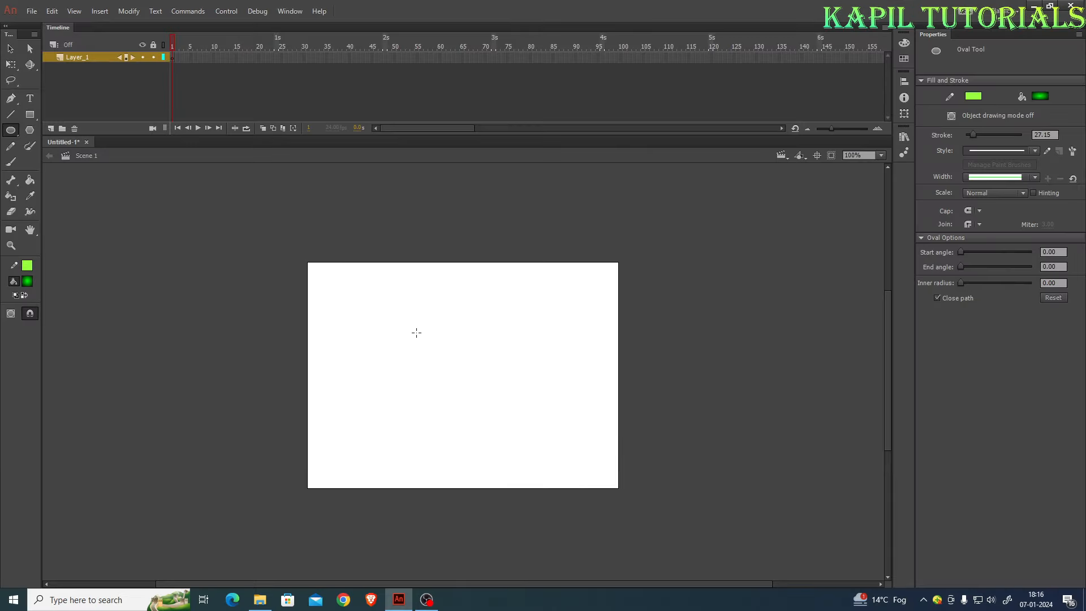
mouse_move(416, 333)
left_mouse_down()
mouse_move(533, 438)
mouse_move(534, 451)
mouse_move(555, 417)
mouse_move(585, 405)
mouse_move(441, 444)
mouse_move(536, 432)
mouse_move(526, 424)
mouse_move(550, 453)
mouse_move(529, 435)
mouse_move(544, 447)
mouse_move(532, 434)
mouse_move(539, 440)
left_mouse_up()
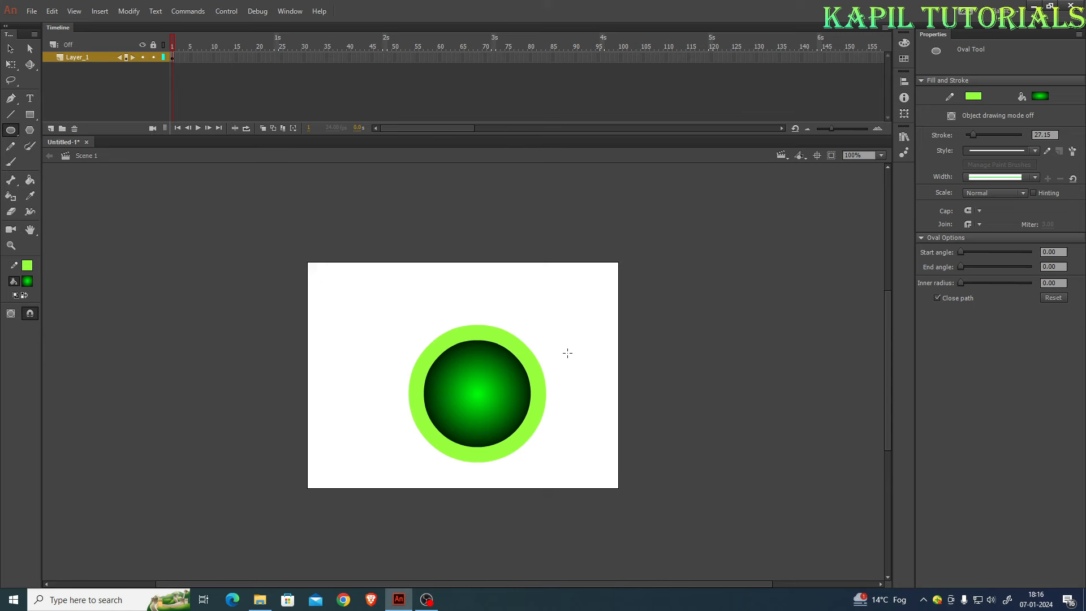
Step: Select the green circle with its outline and delete it
left_click(10, 48)
left_click_drag(365, 292, 559, 485)
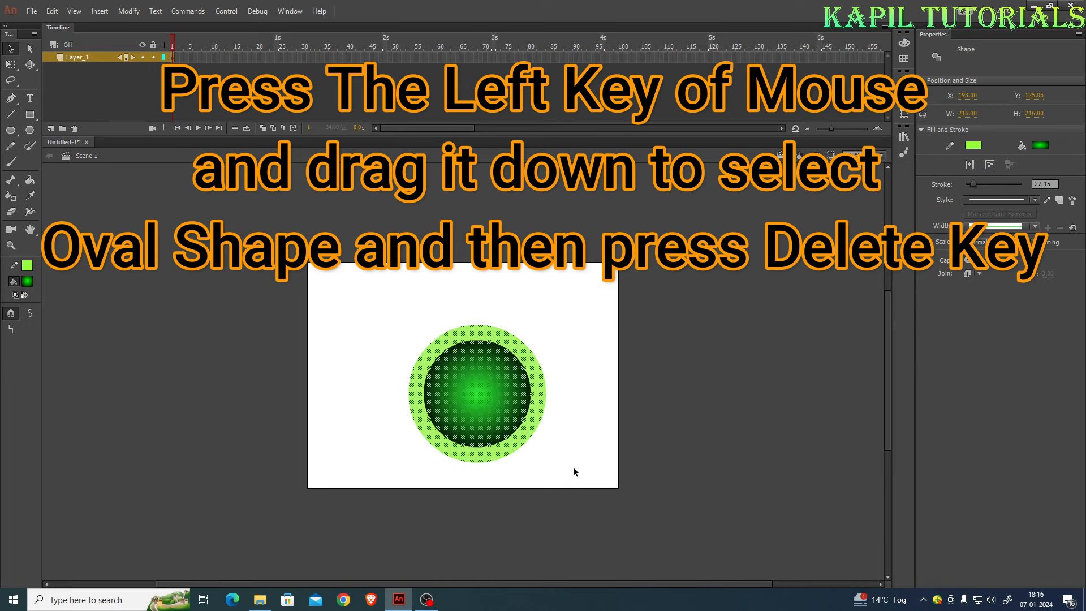
key("Delete")
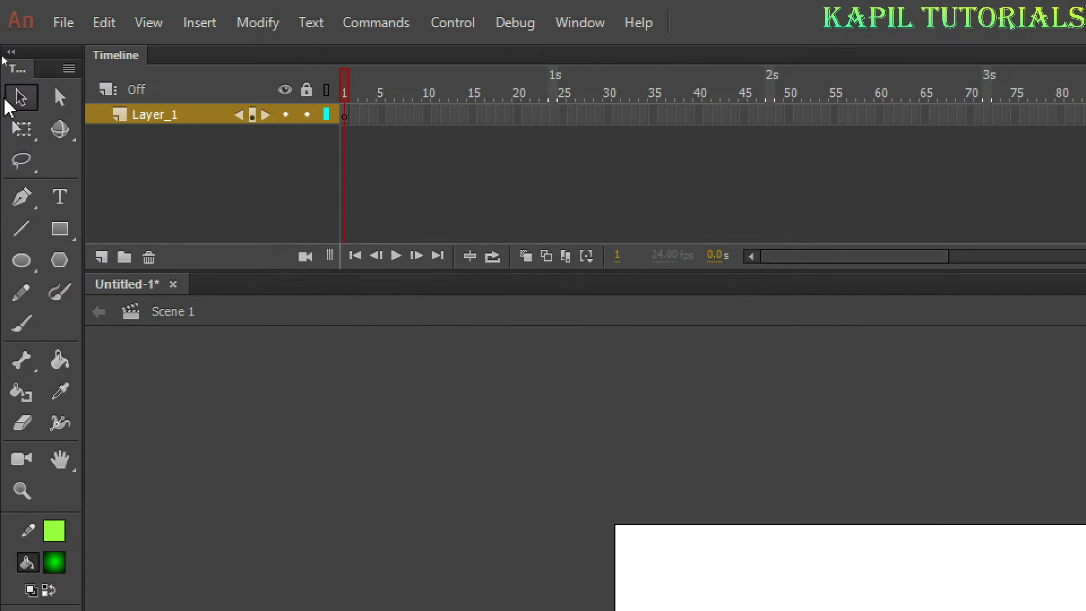
Step: Draw a slightly rotated pentagon in the upper-left part of the stage with the PolyStar Tool
left_click(59, 260)
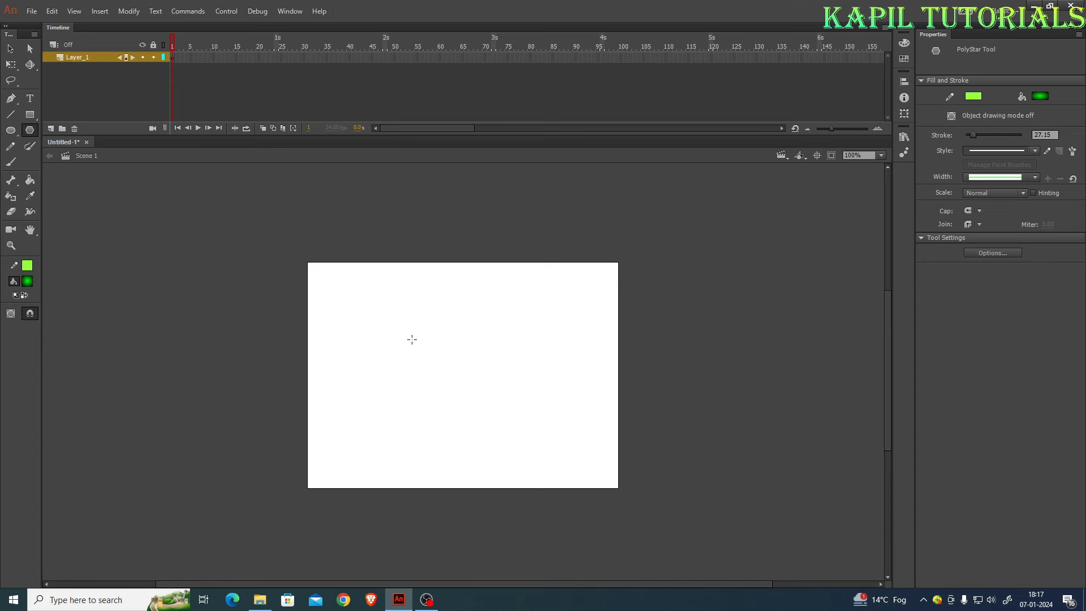
left_click_drag(418, 347, 454, 382)
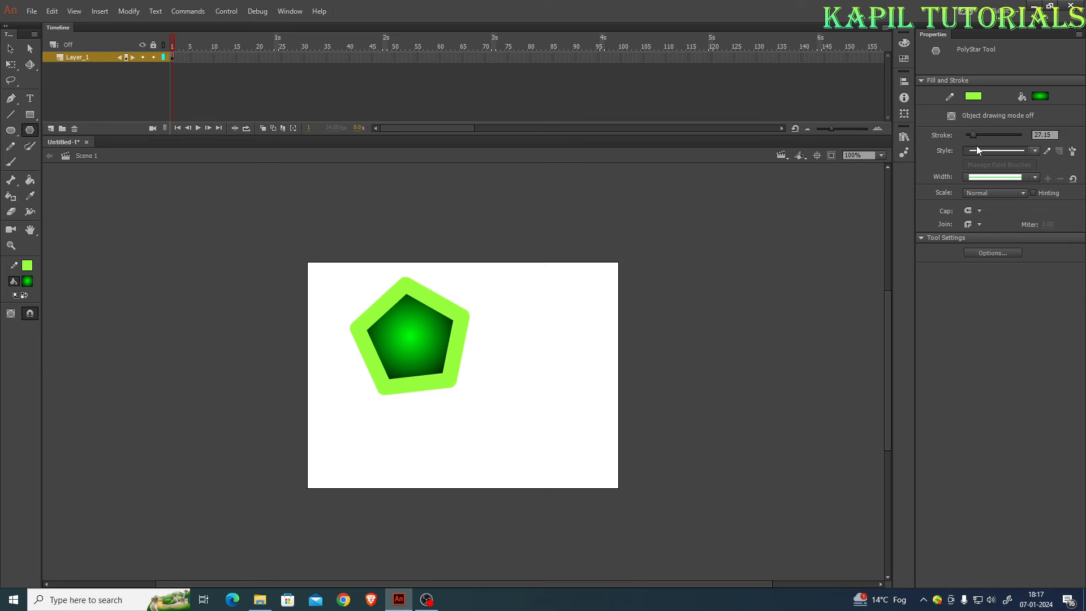
left_click(920, 238)
left_click(921, 239)
Step: Set the PolyStar Tool's stroke color to magenta and its fill to the red radial gradient
left_click(974, 96)
left_click(875, 199)
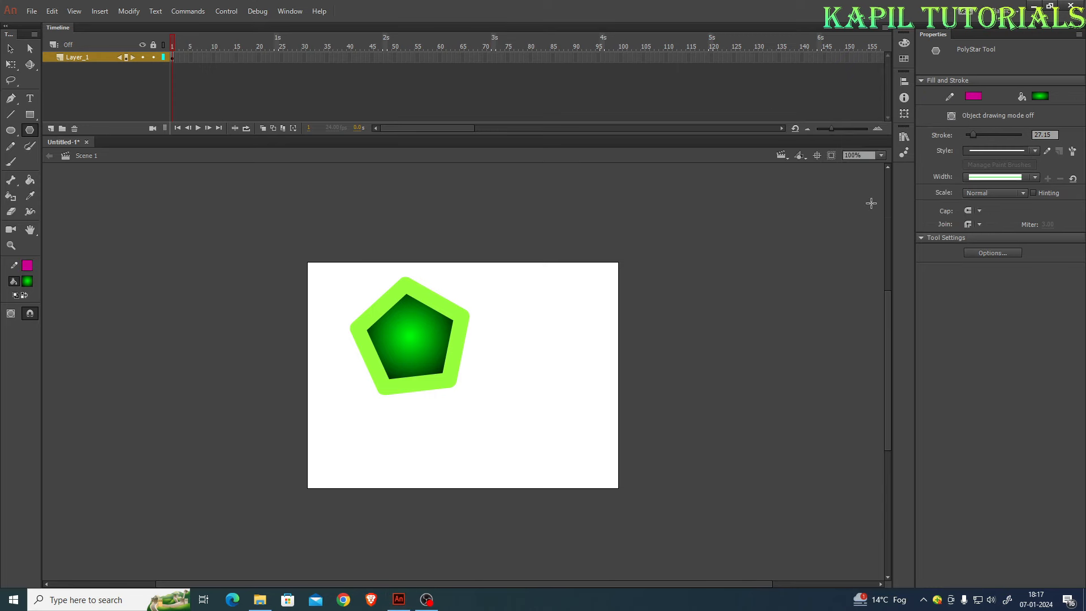
left_click(1041, 97)
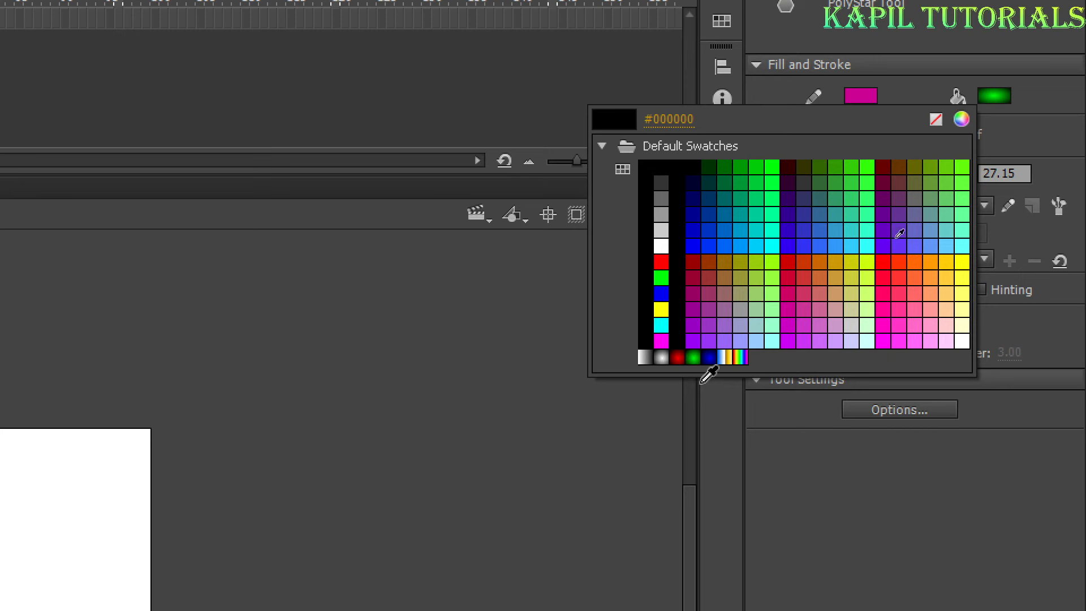
left_click(709, 358)
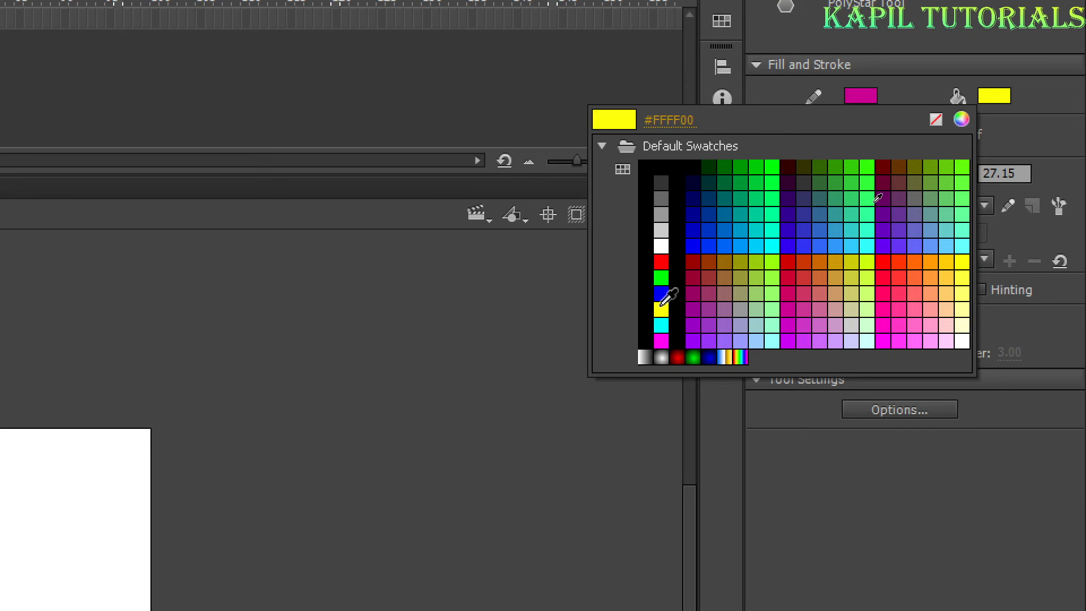
left_click(678, 356)
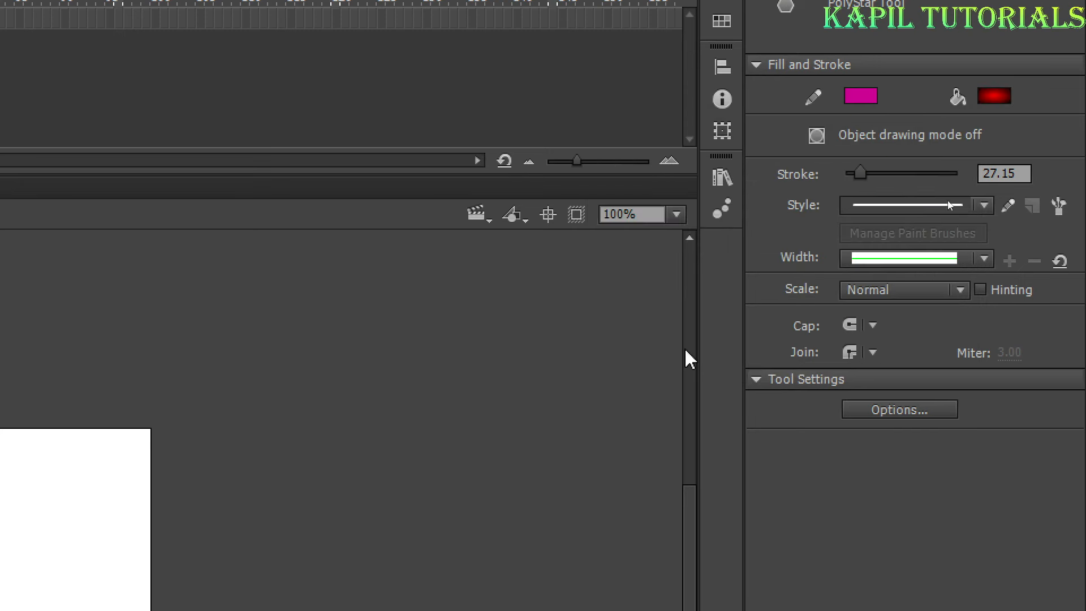
Step: Draw a five-pointed star with a yellow stroke beside the green pentagon, using the PolyStar Tool's star style
left_click(857, 99)
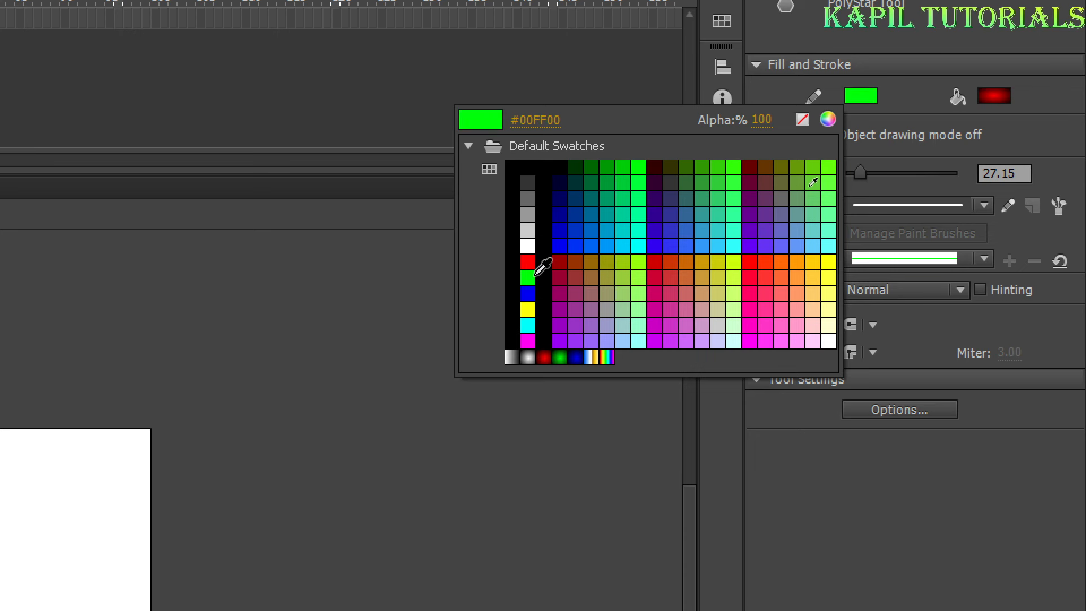
left_click(527, 309)
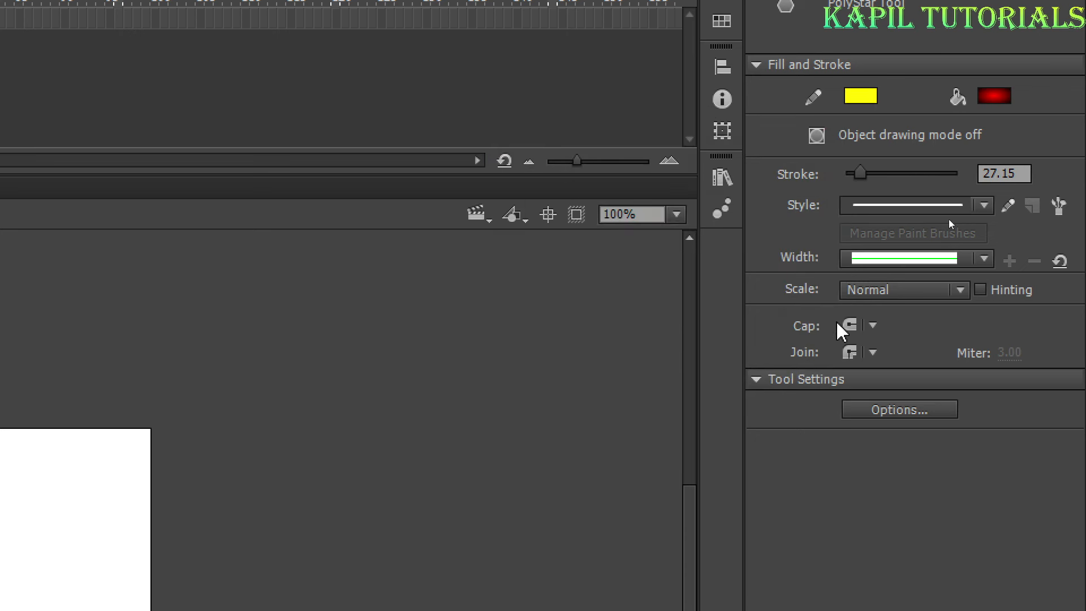
left_click(888, 408)
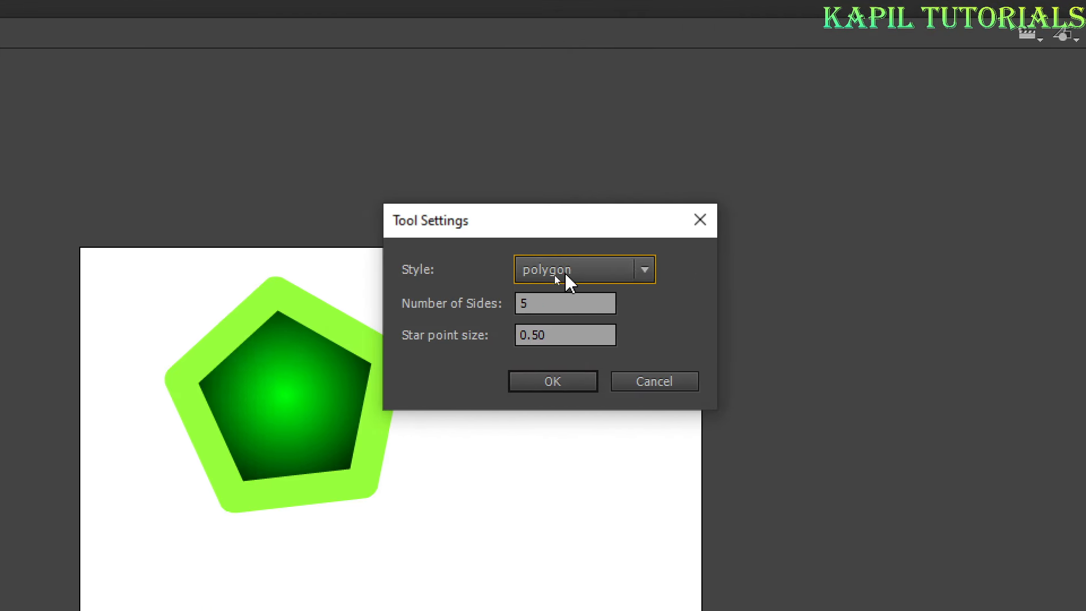
left_click(645, 270)
left_click(580, 327)
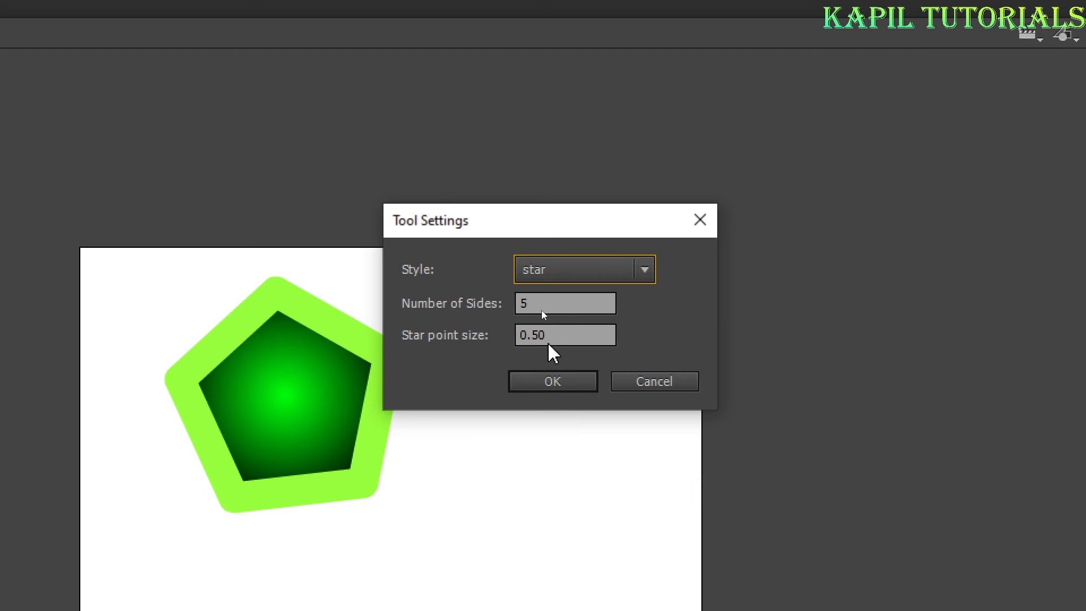
left_click(548, 380)
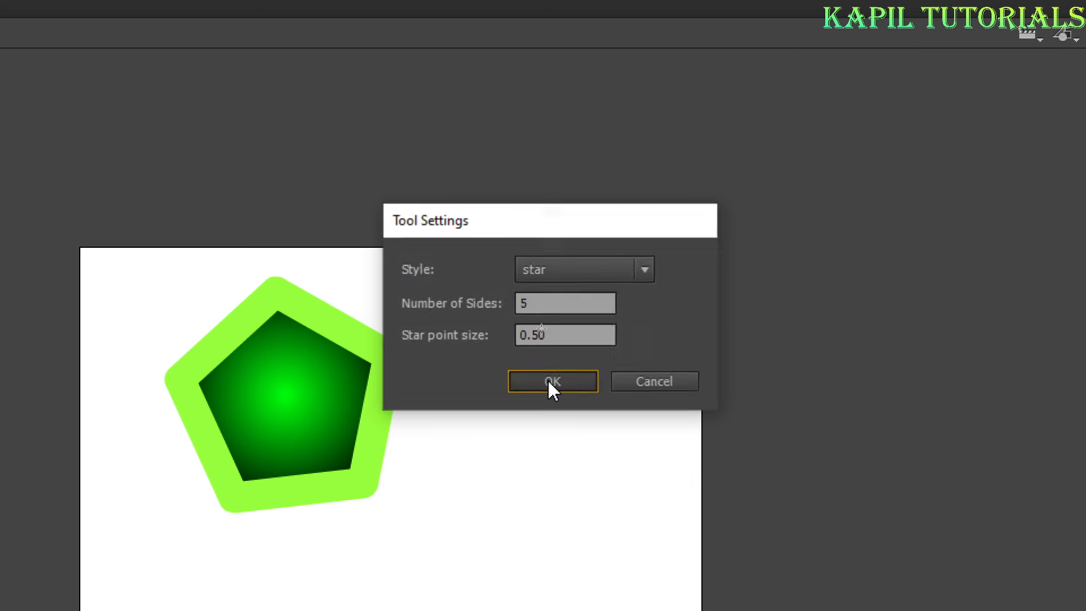
left_click_drag(513, 252, 582, 350)
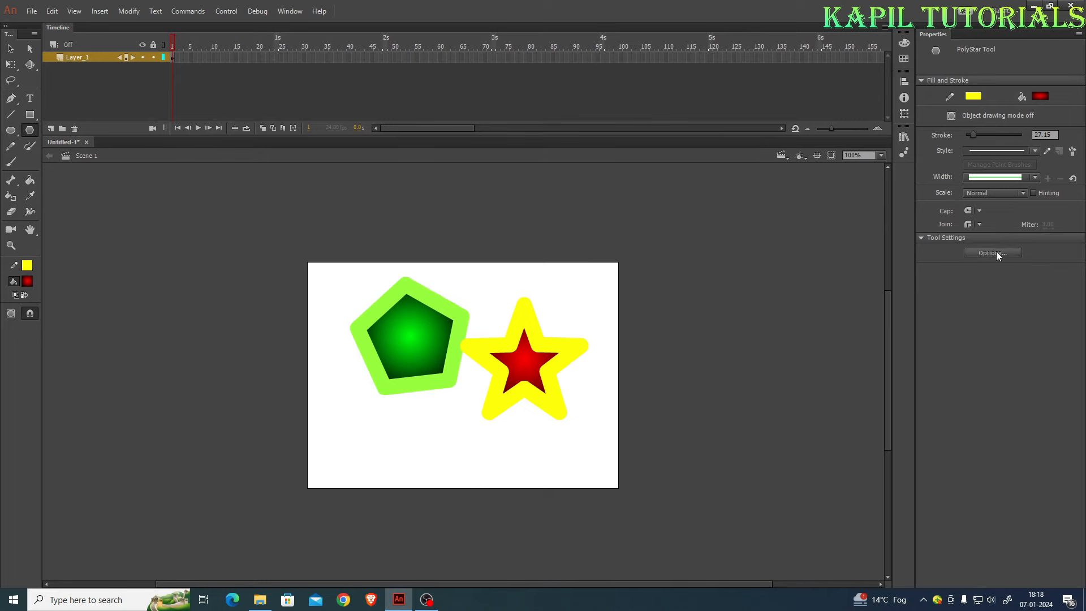
Step: Set the PolyStar Tool to 7 sides with star point size 0.25 and draw a star near the pentagon's lower-left corner
left_click(996, 253)
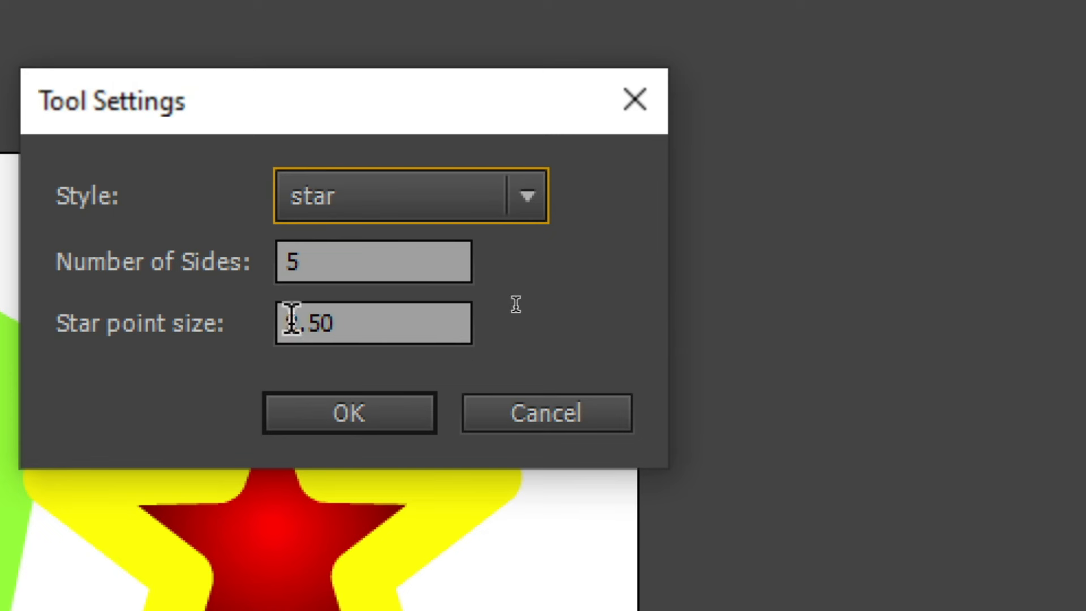
left_click_drag(315, 327, 347, 324)
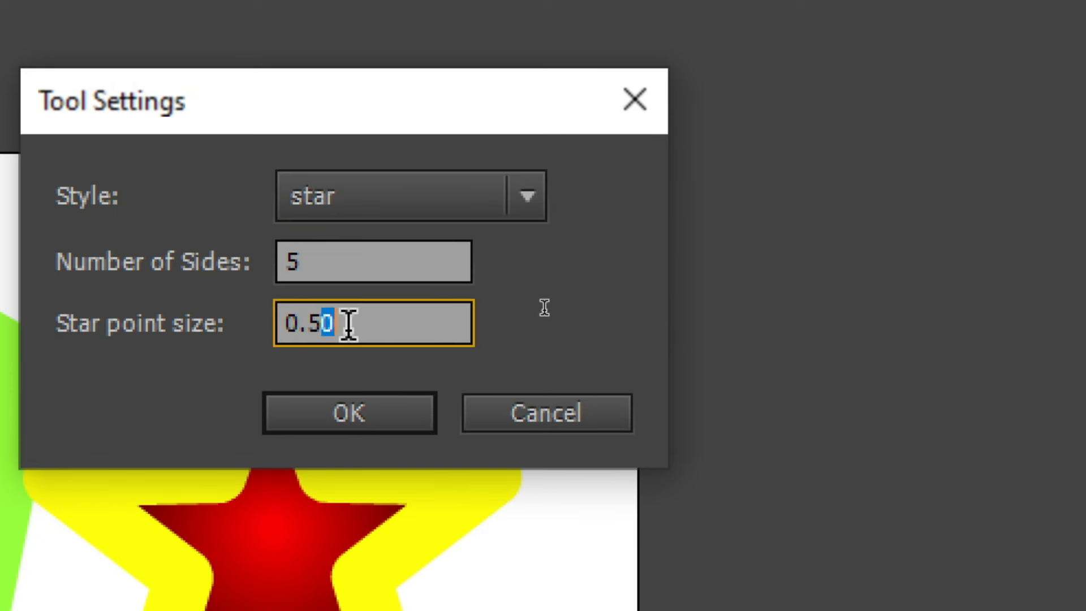
key("BackSpace")
key("BackSpace")
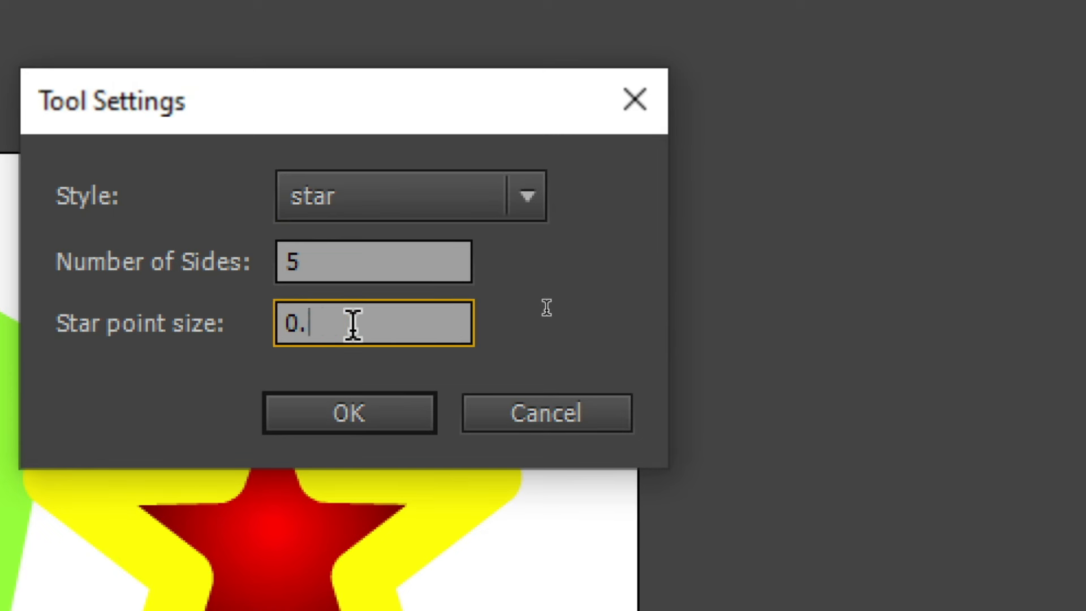
type("25")
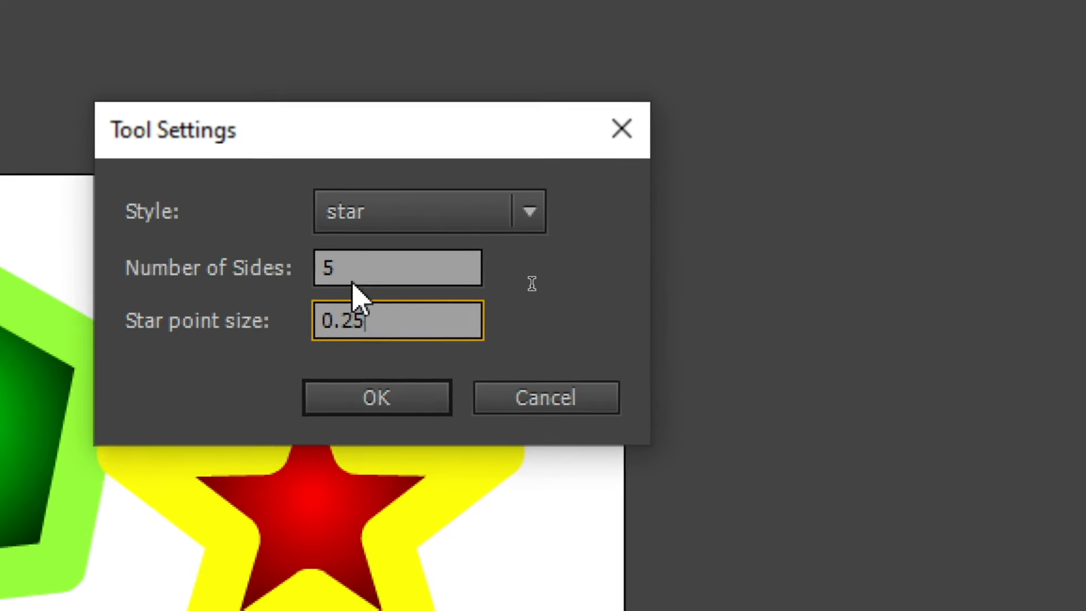
left_click(345, 268)
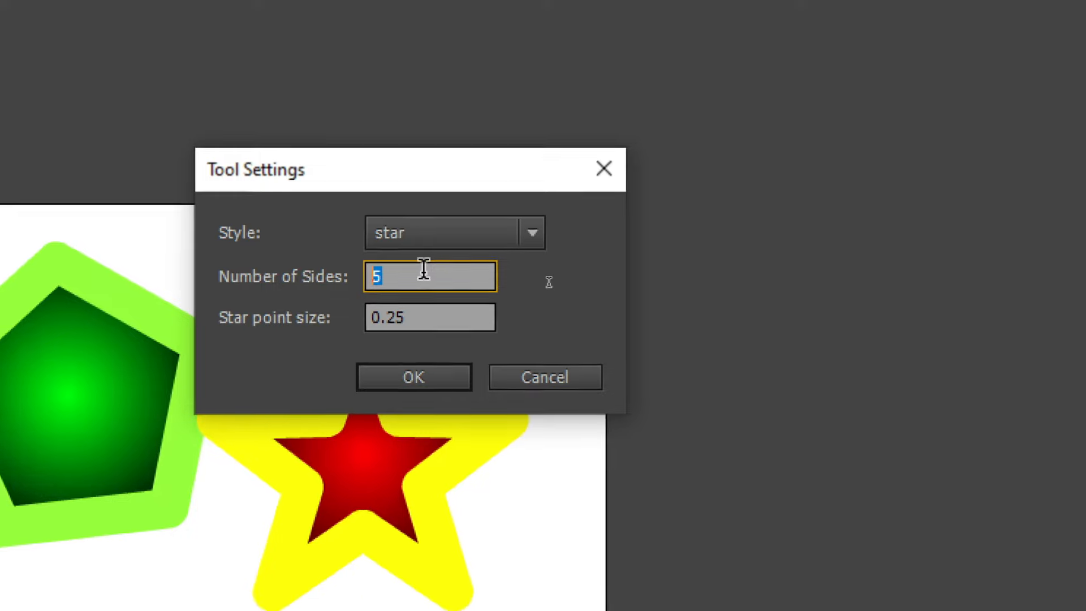
type("7")
left_click(413, 387)
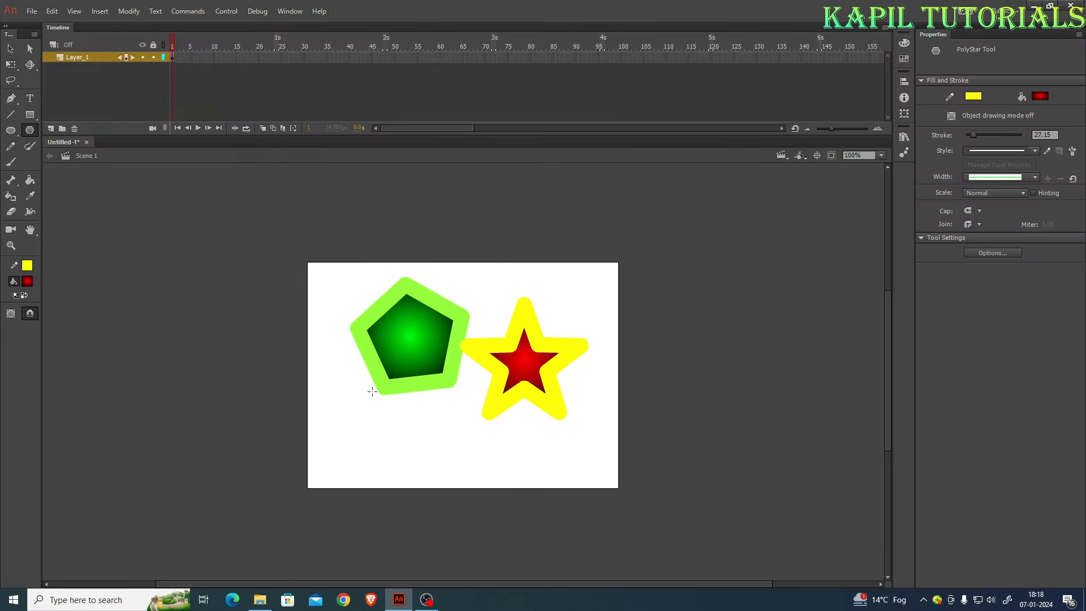
left_click_drag(357, 378, 393, 418)
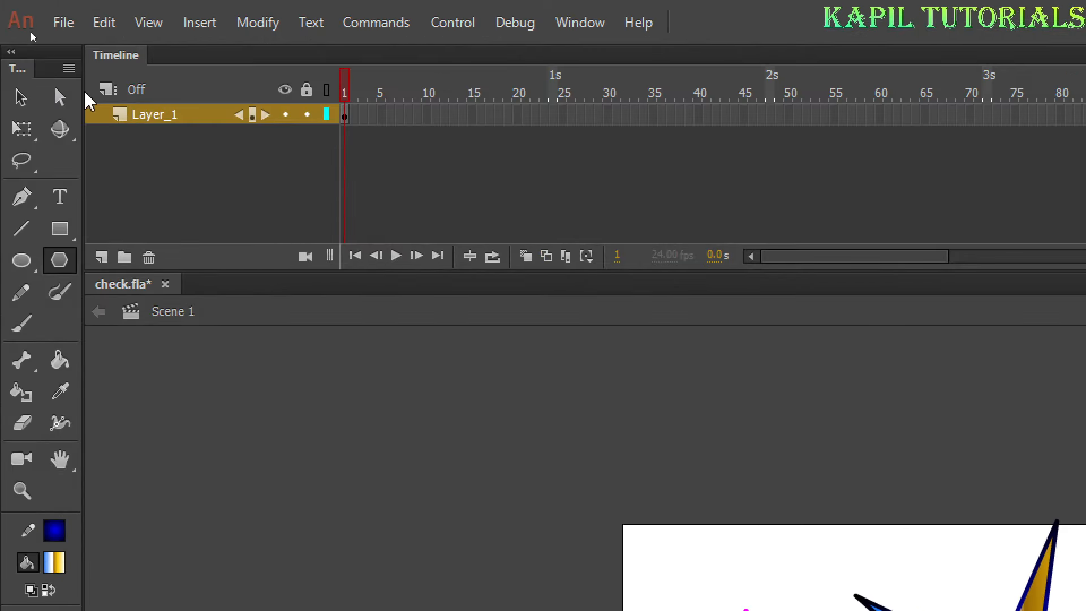
Step: Save a copy of the document as stars in the Students folder on the Desktop, as an Animate Document
left_click(63, 23)
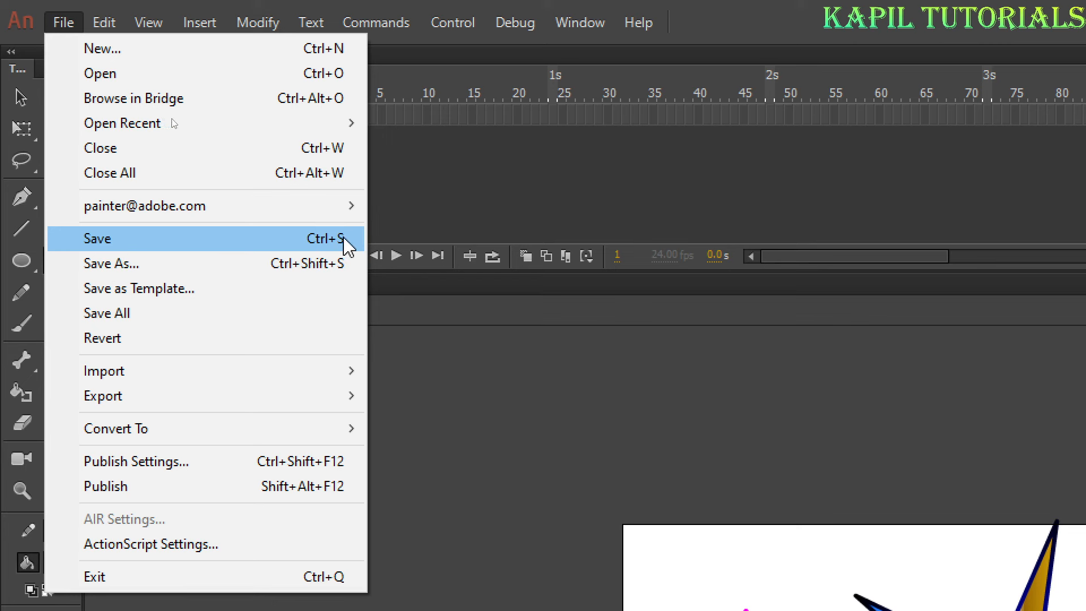
left_click(113, 263)
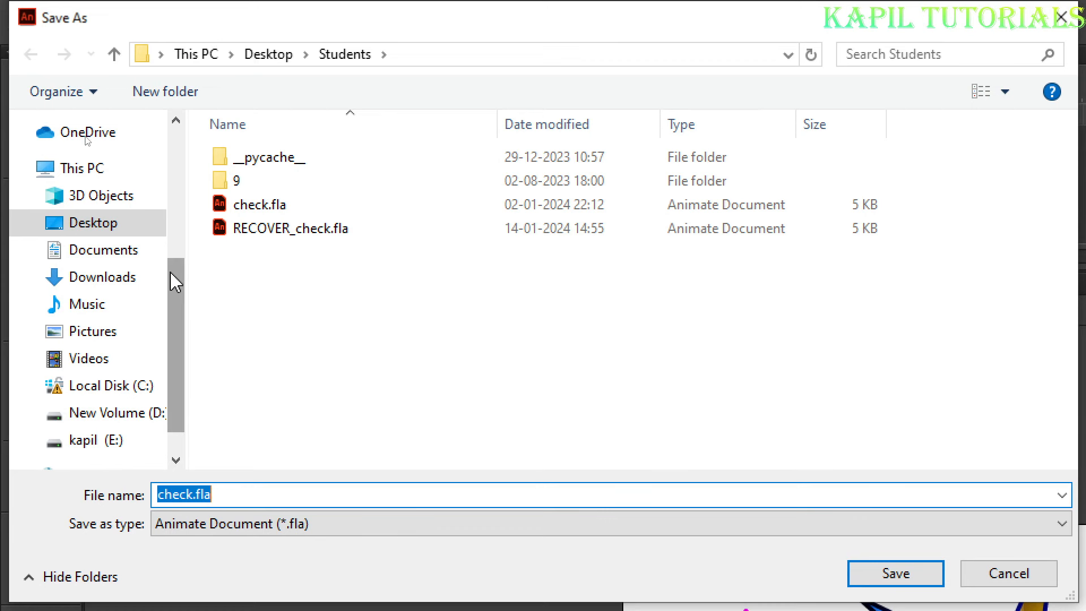
left_click(96, 226)
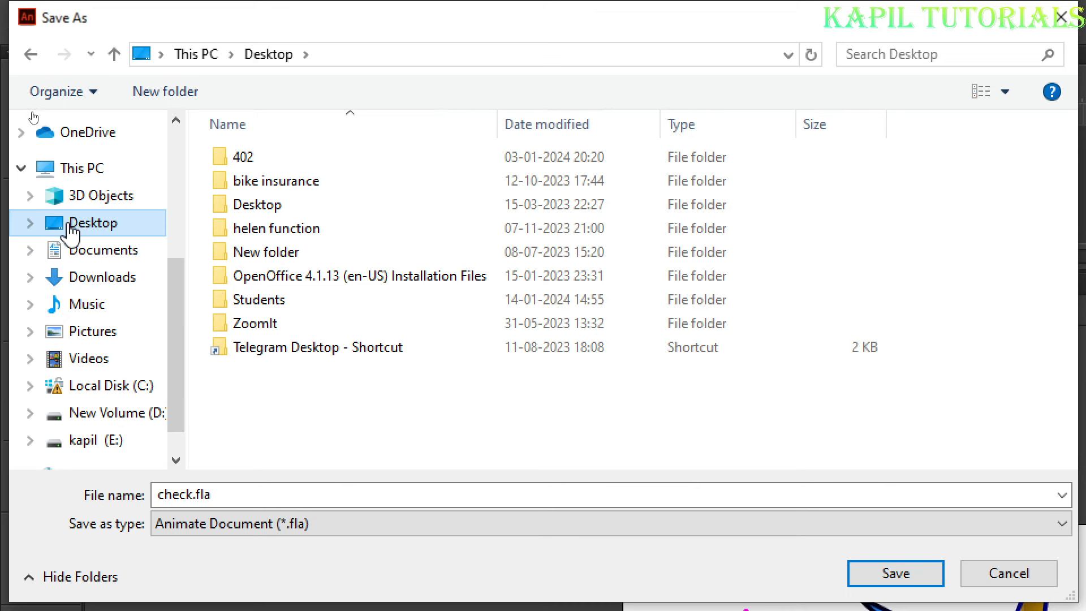
double_click(263, 306)
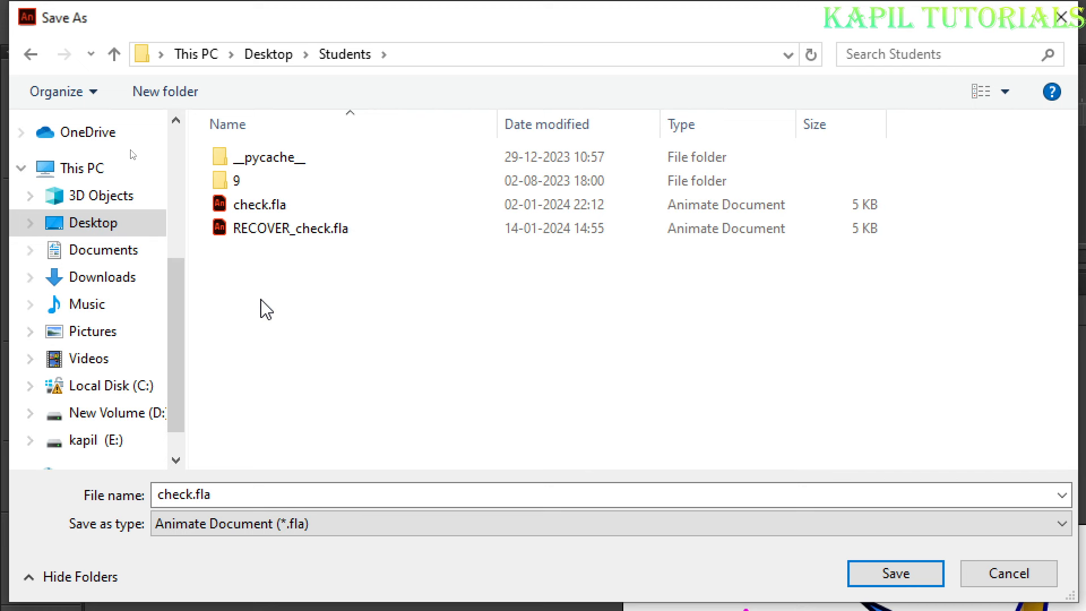
double_click(230, 495)
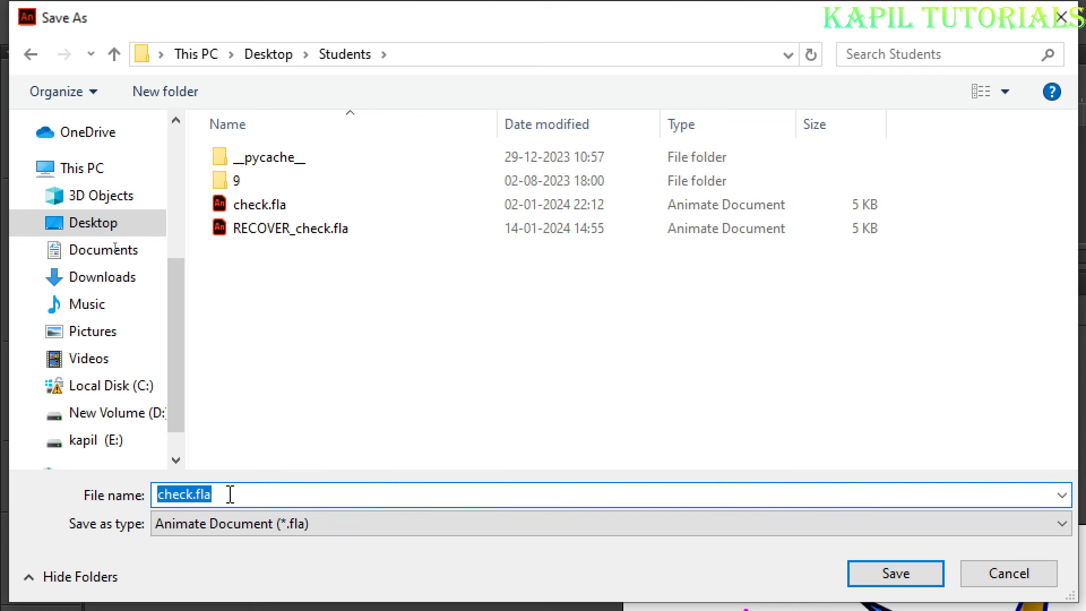
type("star")
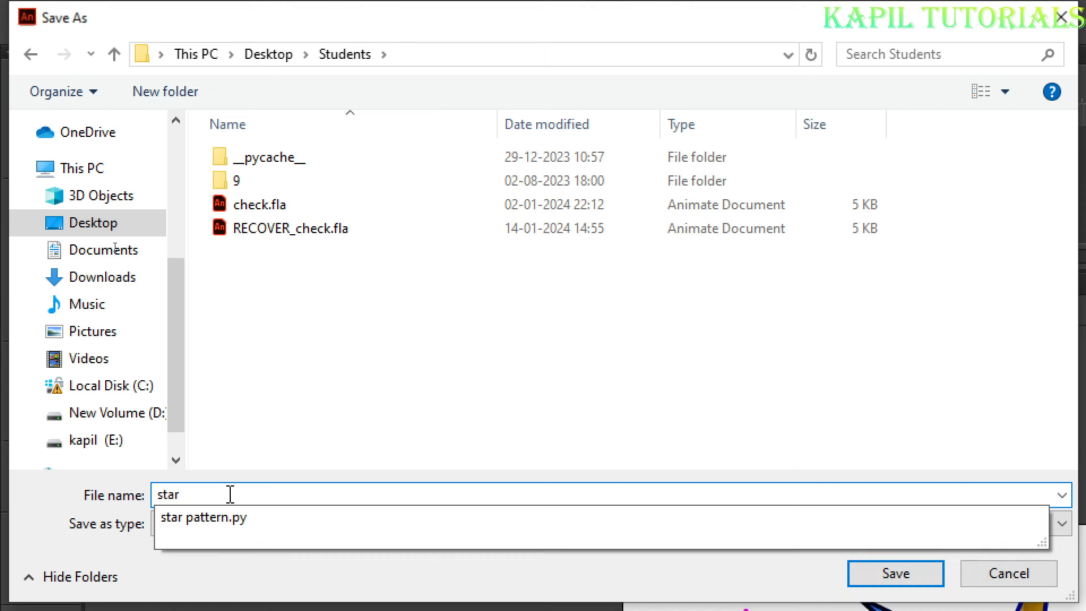
type("s")
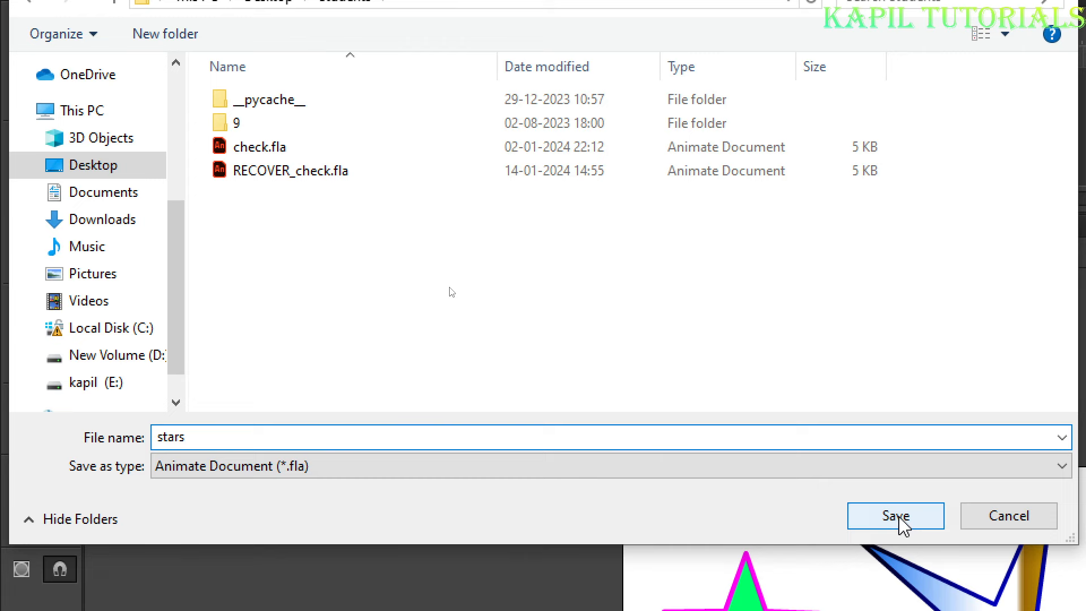
left_click(904, 518)
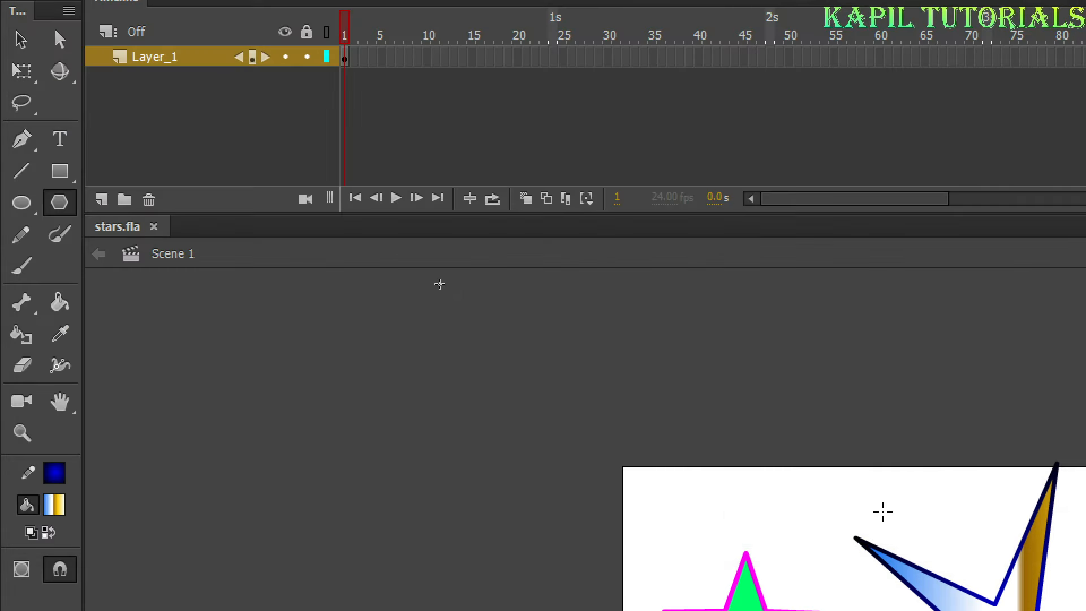